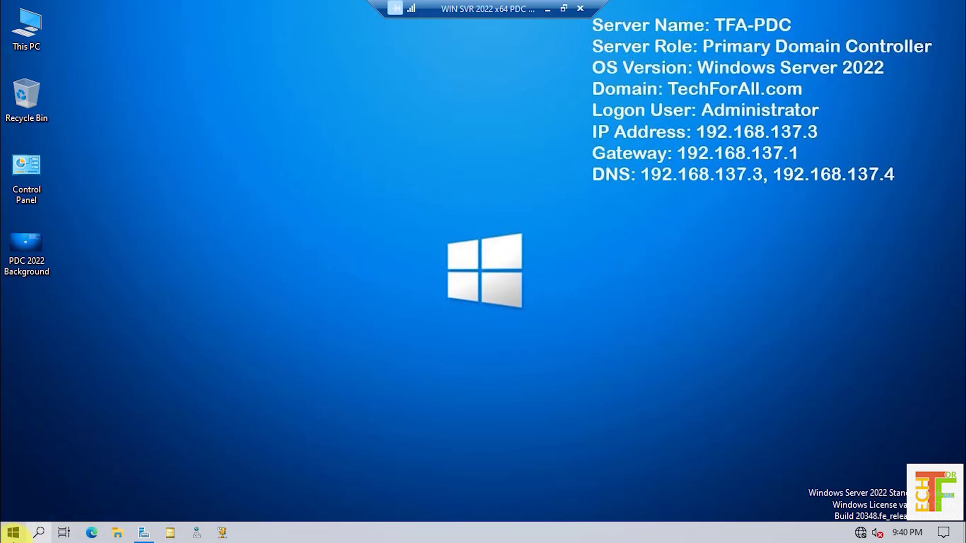
# Open Windows PowerShell with administrator rights on the TFA-PDC server.
pyautogui.click(13, 532)
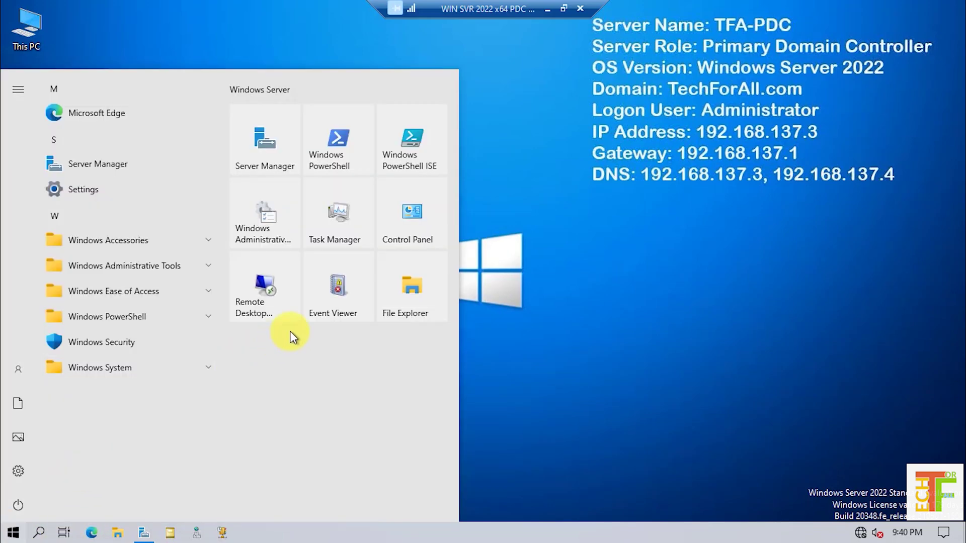
pyautogui.rightClick(336, 166)
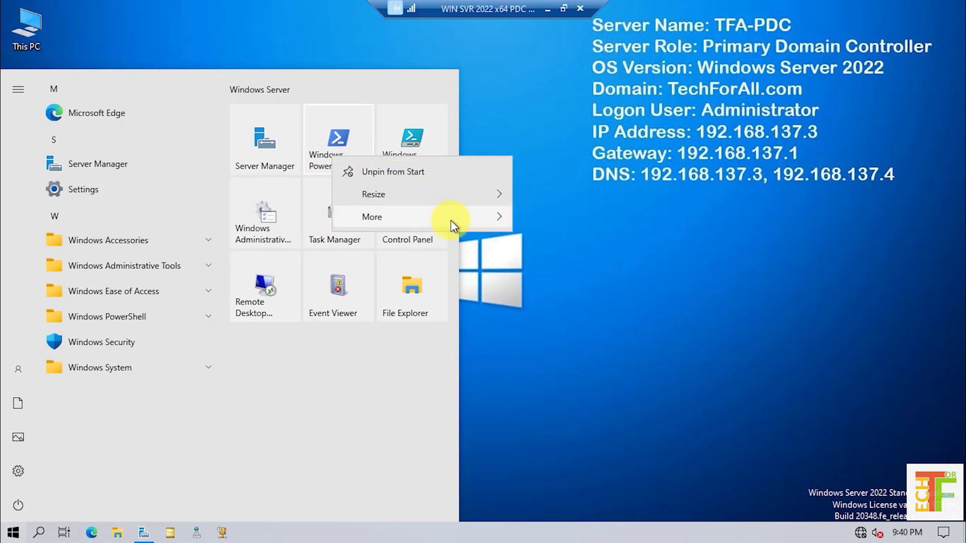
pyautogui.moveTo(452, 219)
pyautogui.click(589, 269)
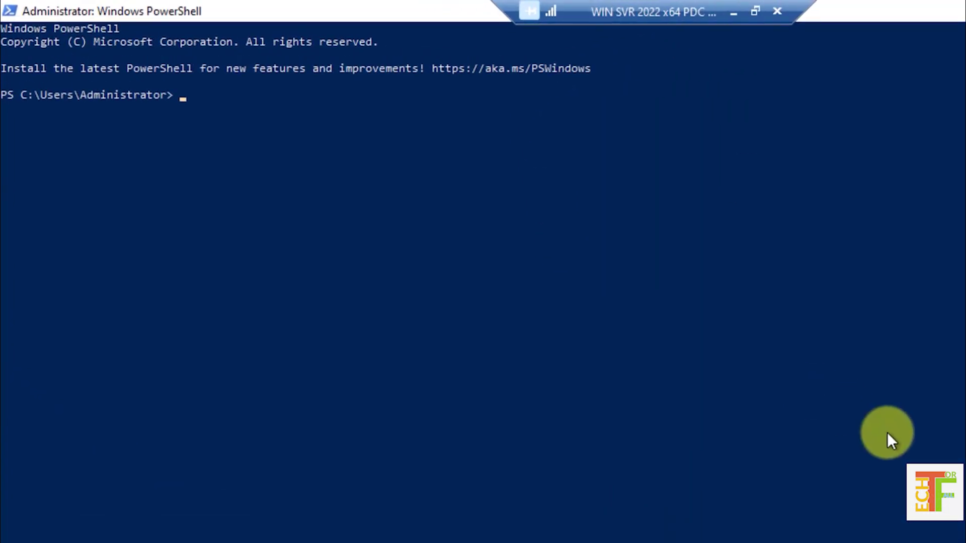
# Query the FSMO role holders with netdom query fsmo and examine which server holds each role.
pyautogui.write('nets')
pyautogui.press('BackSpace')
pyautogui.write('dom query ')
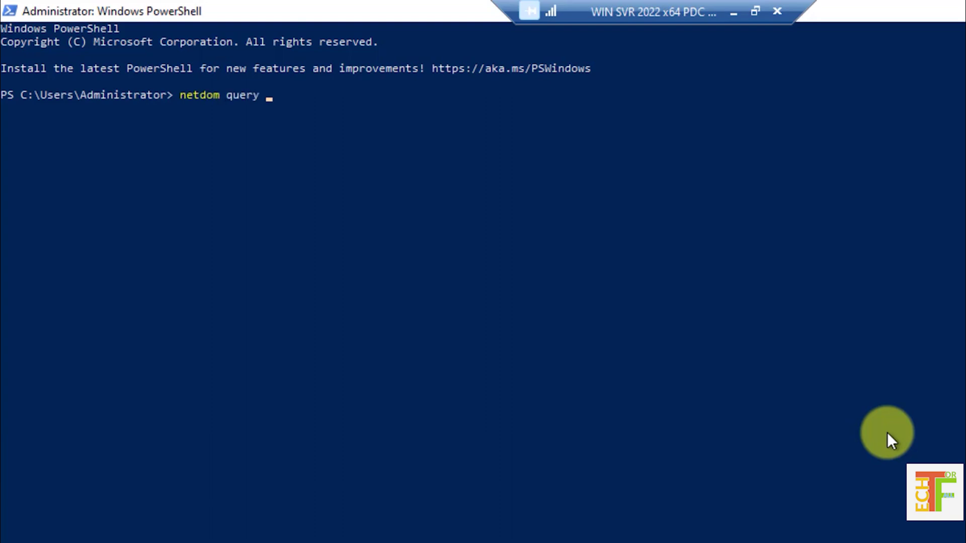
pyautogui.write('fsmo')
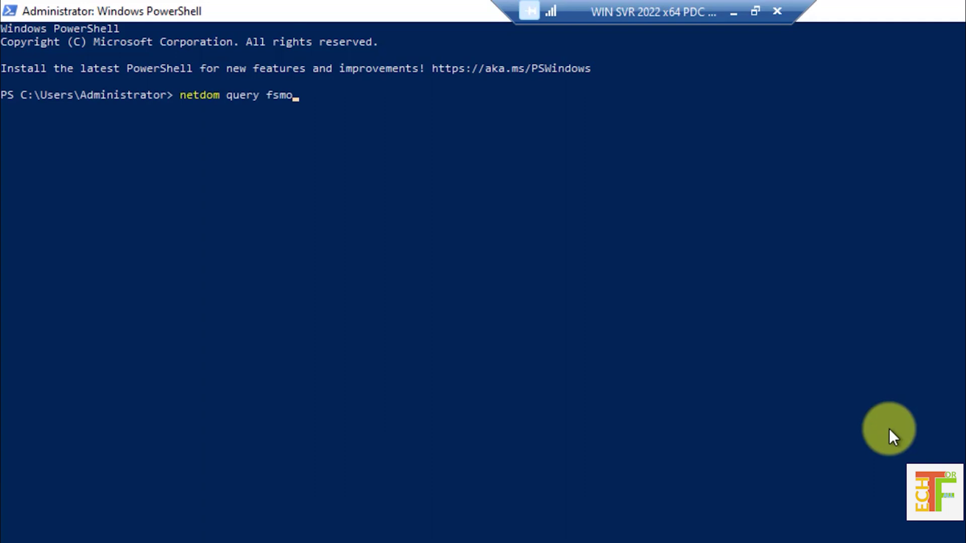
pyautogui.press('Return')
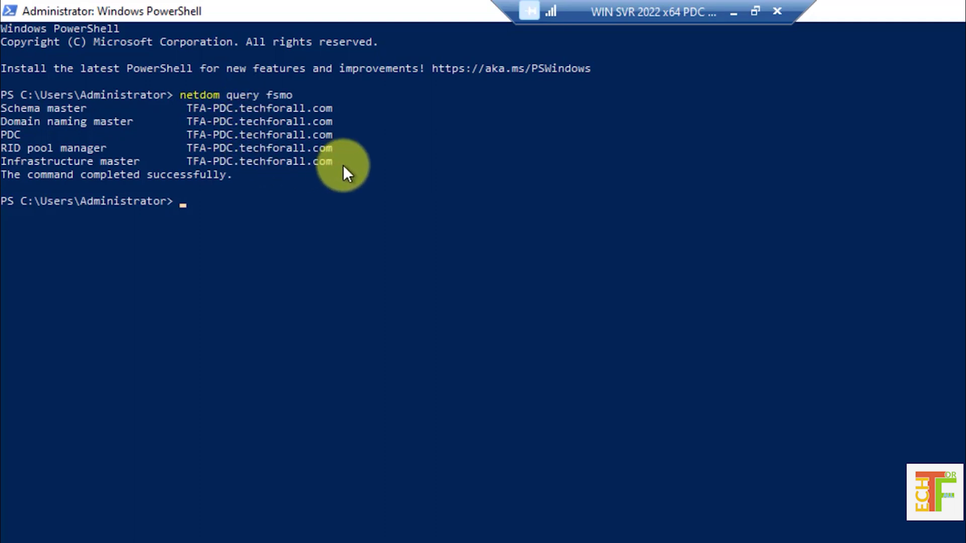
pyautogui.moveTo(343, 165); pyautogui.dragTo(176, 102)
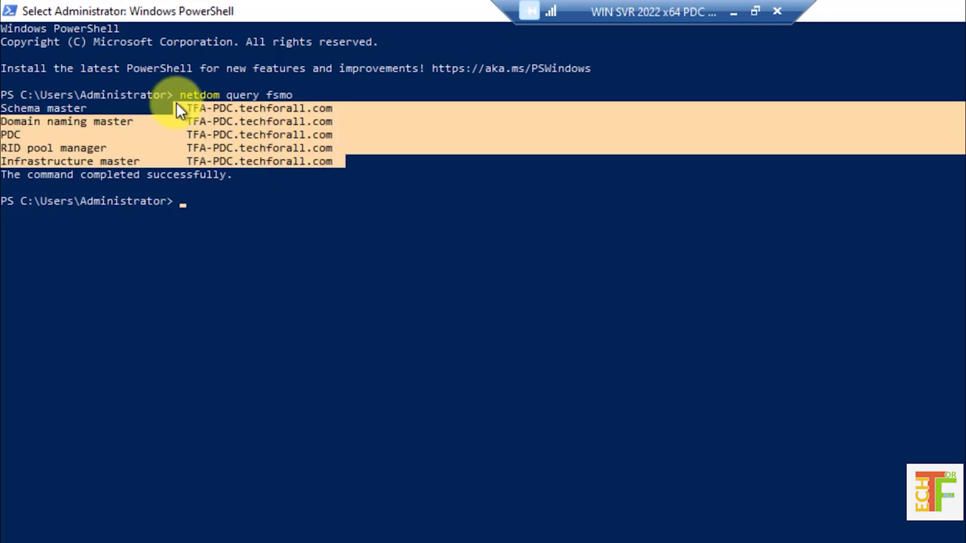
pyautogui.click(218, 109)
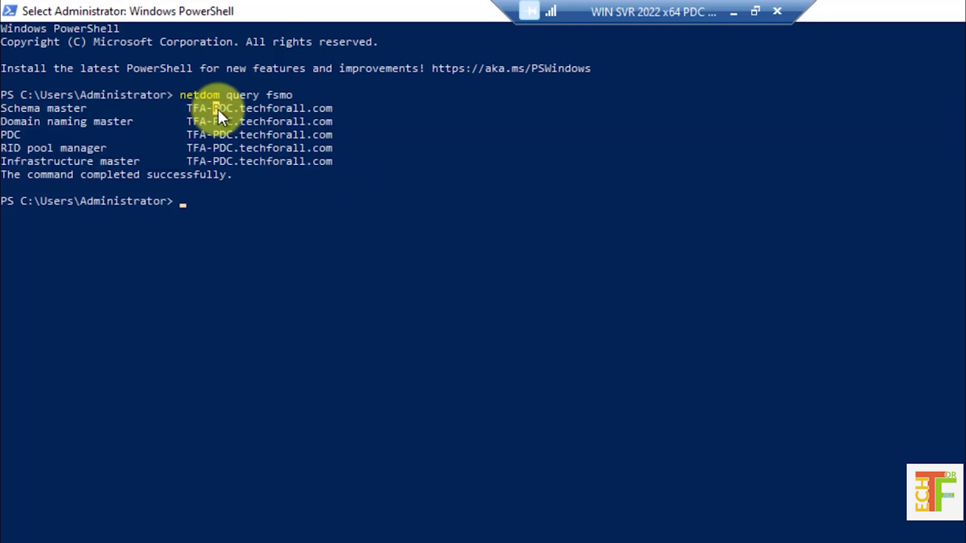
pyautogui.click(227, 152)
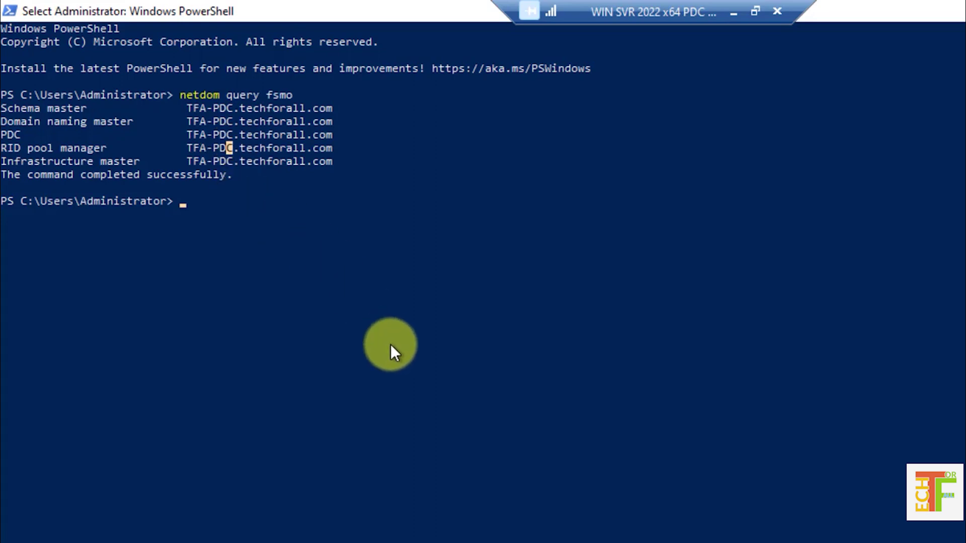
pyautogui.press('Escape')
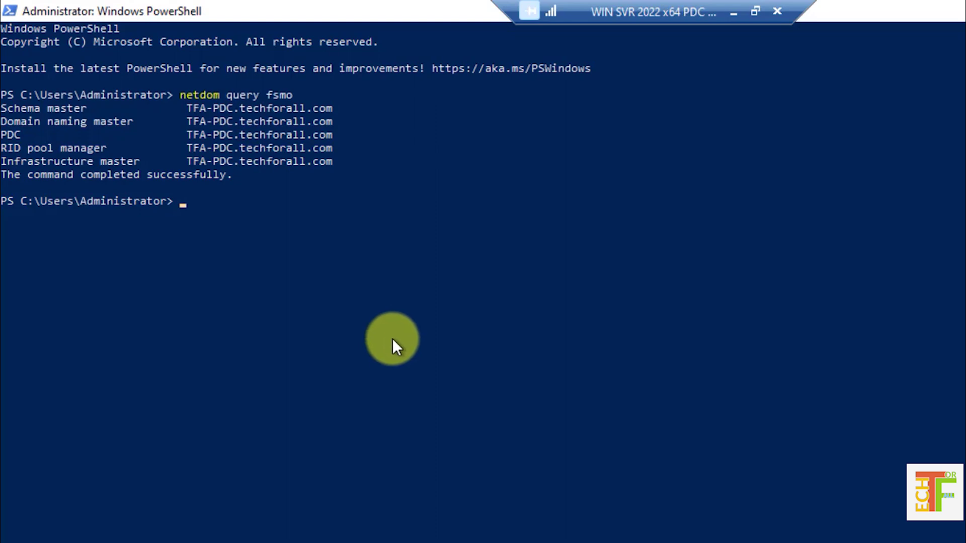
# Check the domain controller's inbound replication status with repadmin /showrepl.
pyautogui.write('repa')
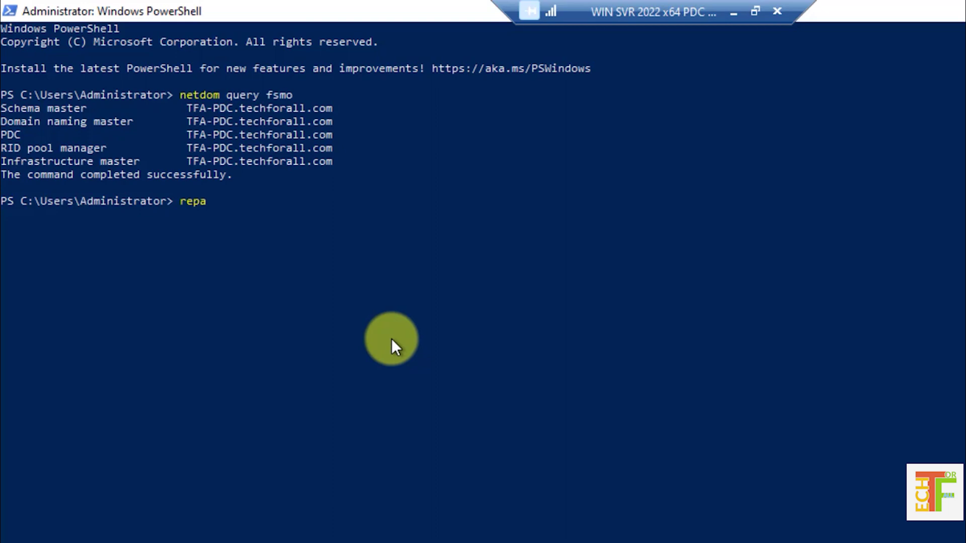
pyautogui.write('dmin /showrepl')
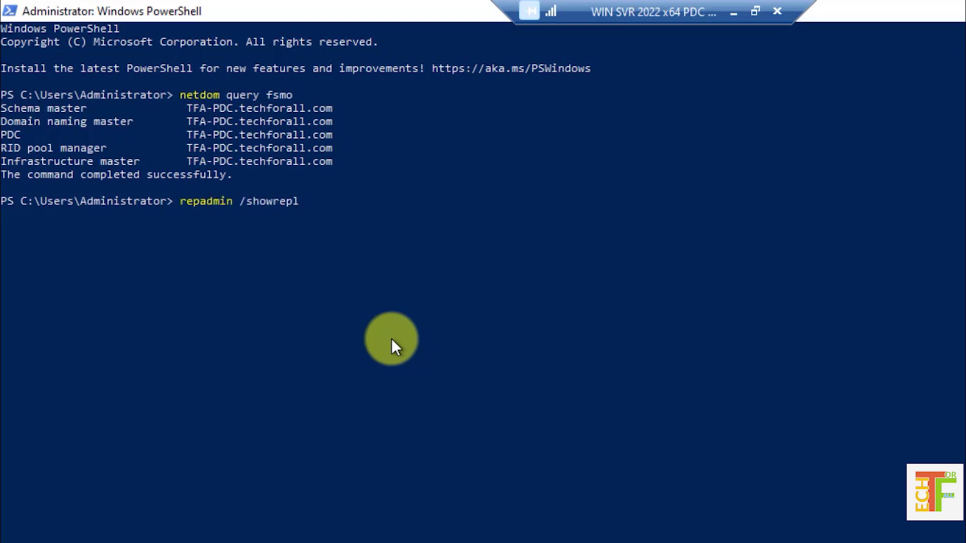
pyautogui.press('Return')
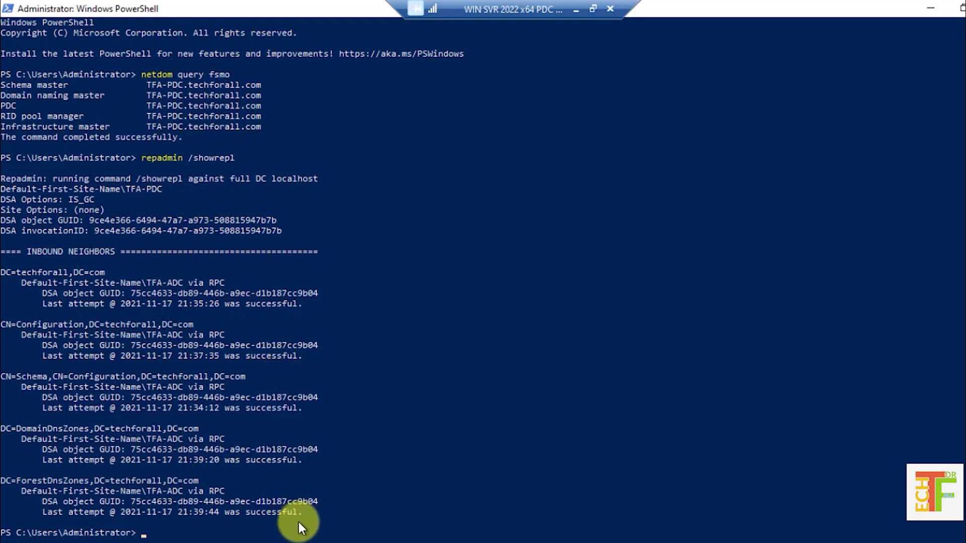
pyautogui.scroll(-2, 307, 525)
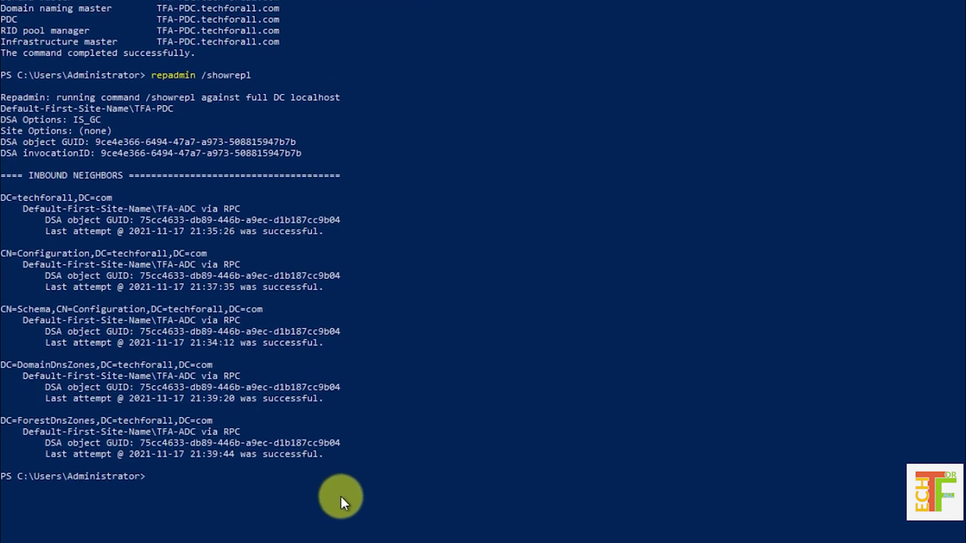
# Run repadmin /replsummary and examine the replication summary for errors.
pyautogui.write('repadmin ')
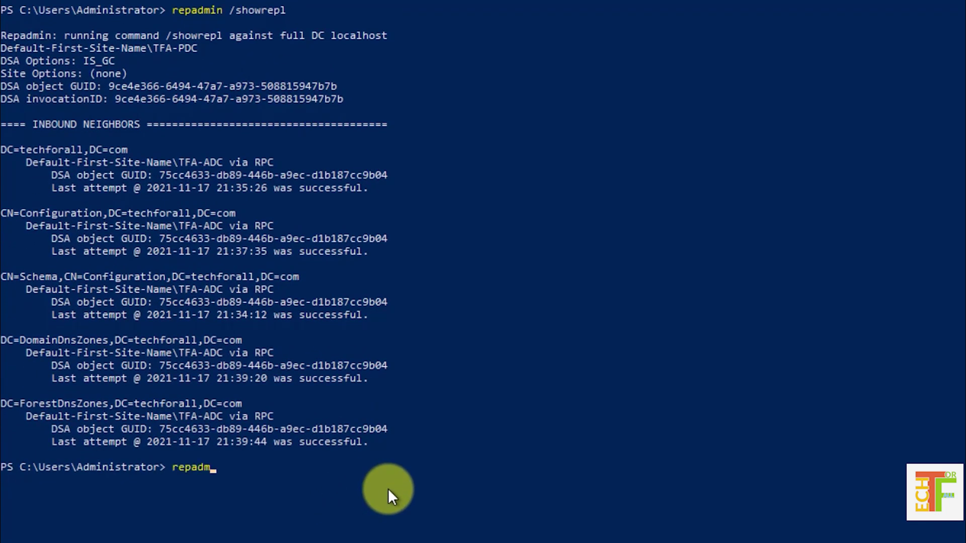
pyautogui.write('/replsummary')
pyautogui.press('Return')
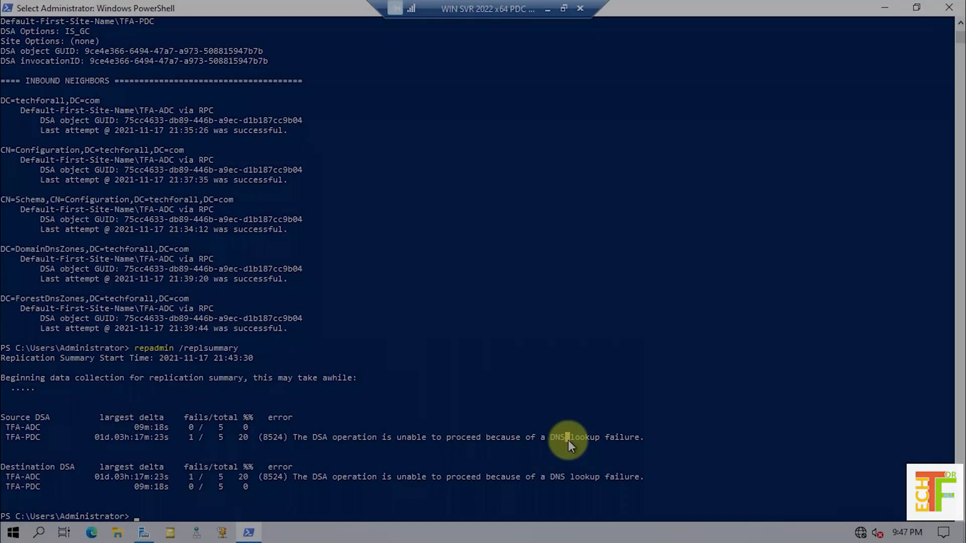
pyautogui.click(569, 440)
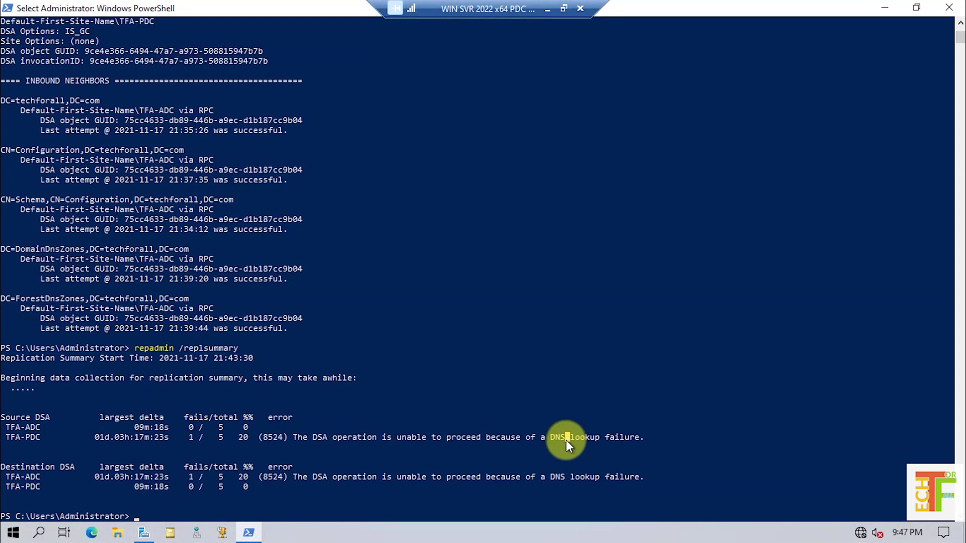
pyautogui.press('Escape')
# Clear the console with cls and rerun repadmin /showrepl.
pyautogui.write('cls')
pyautogui.press('Return')
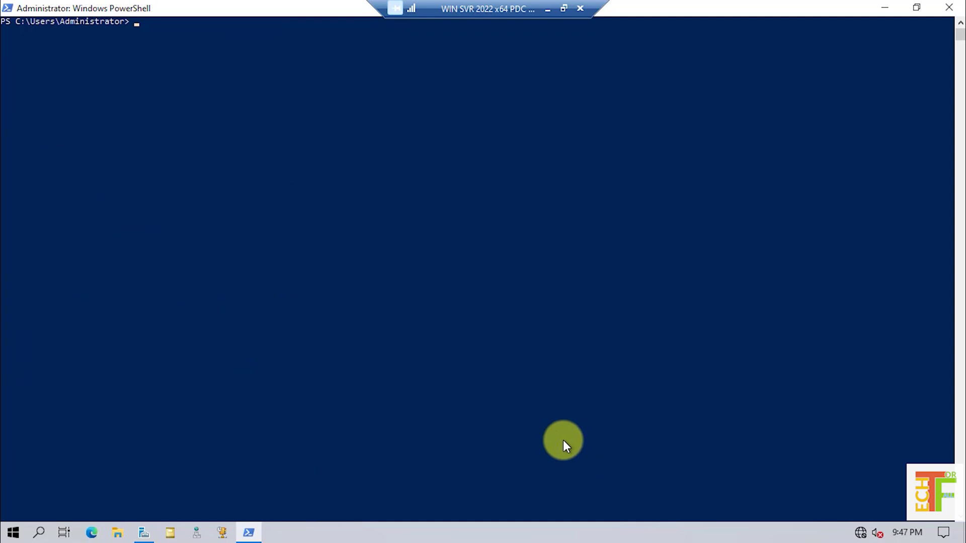
pyautogui.write('repadmin ')
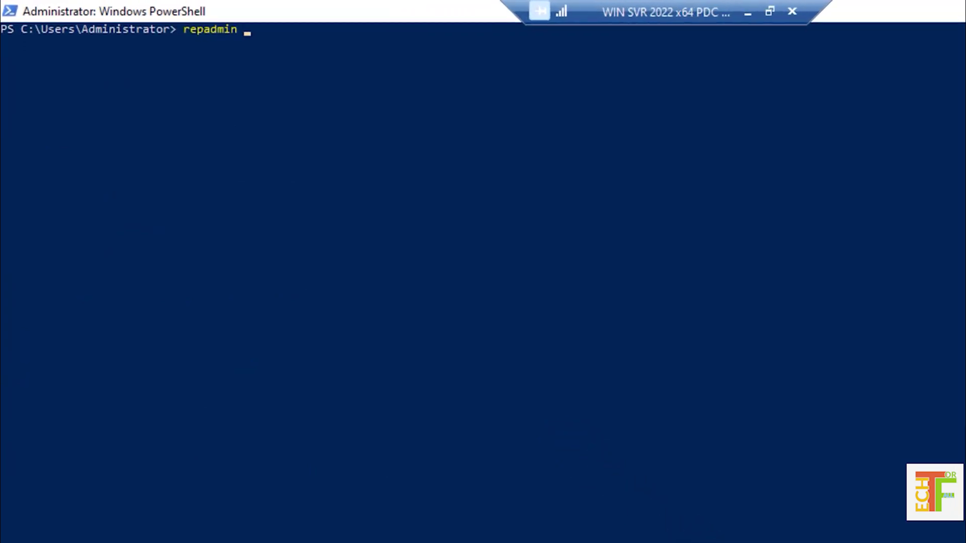
pyautogui.write('/showrepl')
pyautogui.press('Return')
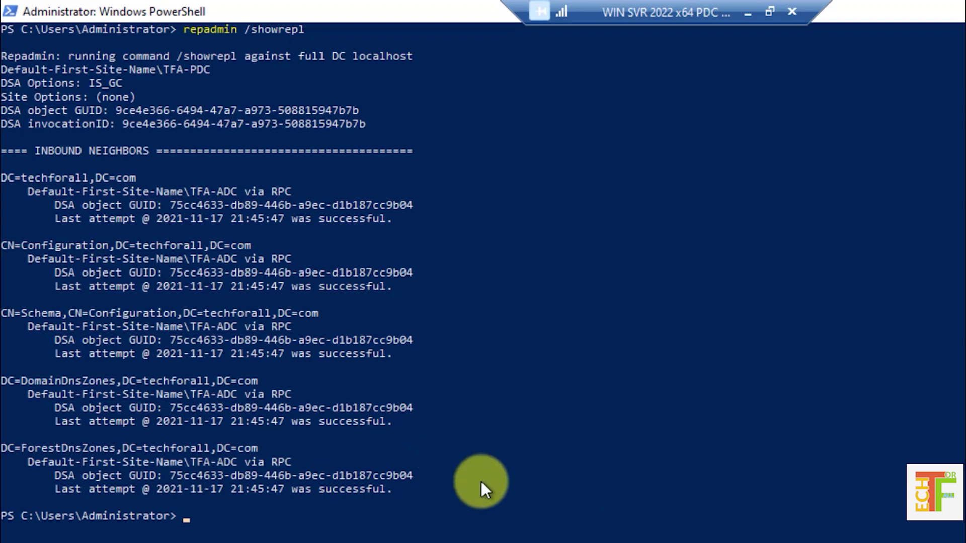
# Rerun repadmin /replsummary to recheck the replication summary, and leave the PowerShell window.
pyautogui.press('Up')
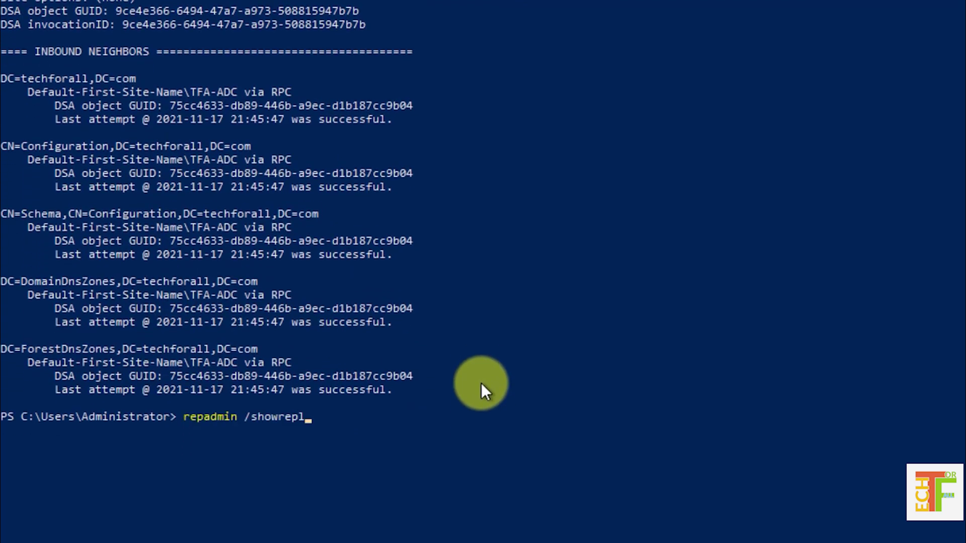
pyautogui.press('BackSpace')
pyautogui.press('BackSpace')
pyautogui.press('BackSpace')
pyautogui.press('BackSpace')
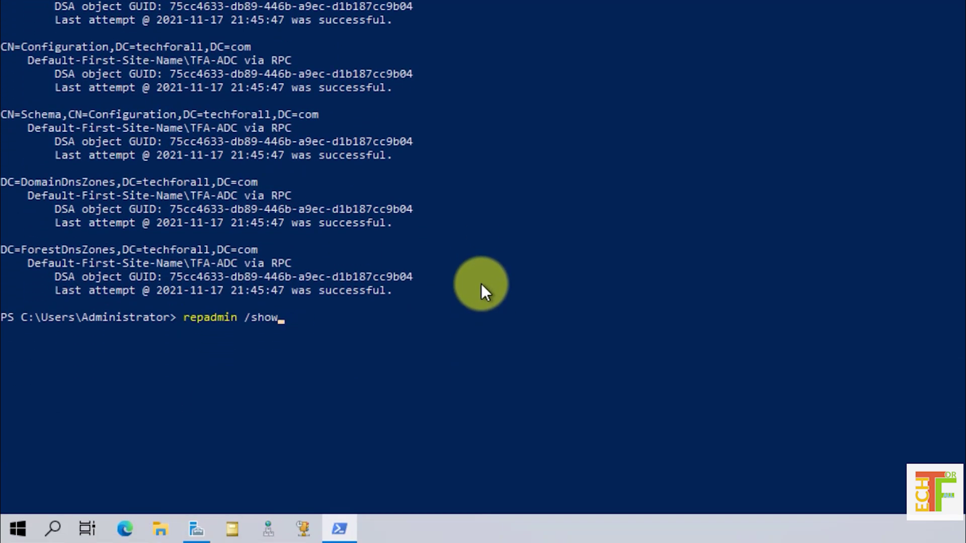
pyautogui.press('BackSpace')
pyautogui.press('BackSpace')
pyautogui.press('BackSpace')
pyautogui.press('BackSpace')
pyautogui.write('replsummary')
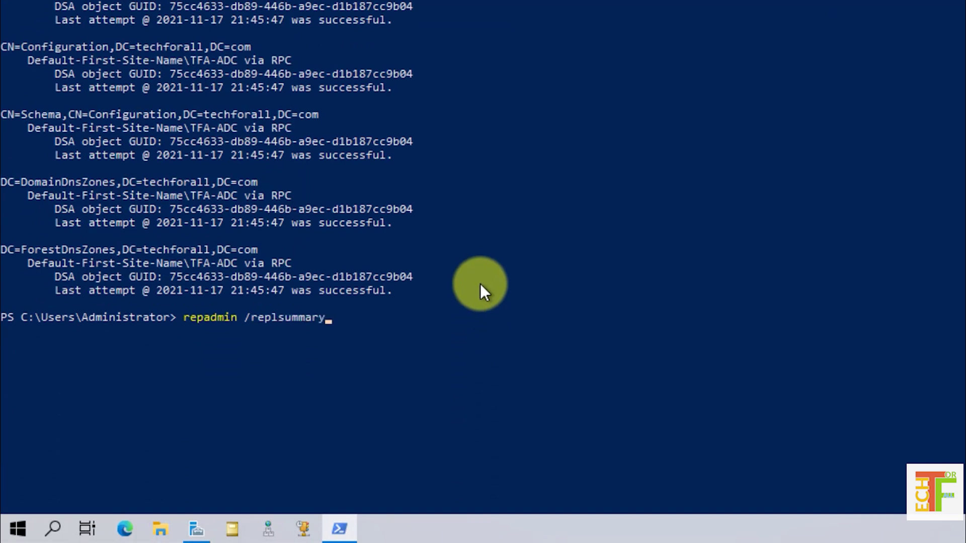
pyautogui.press('Return')
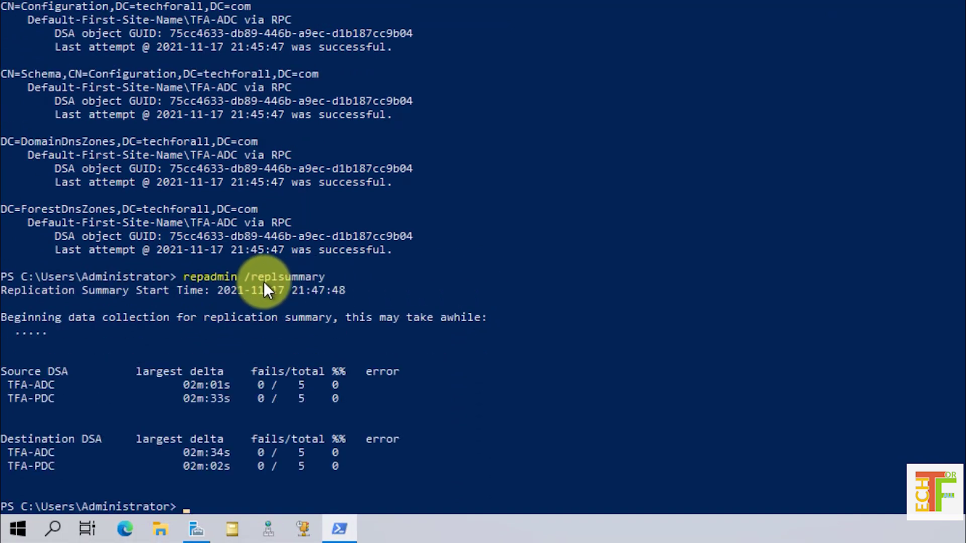
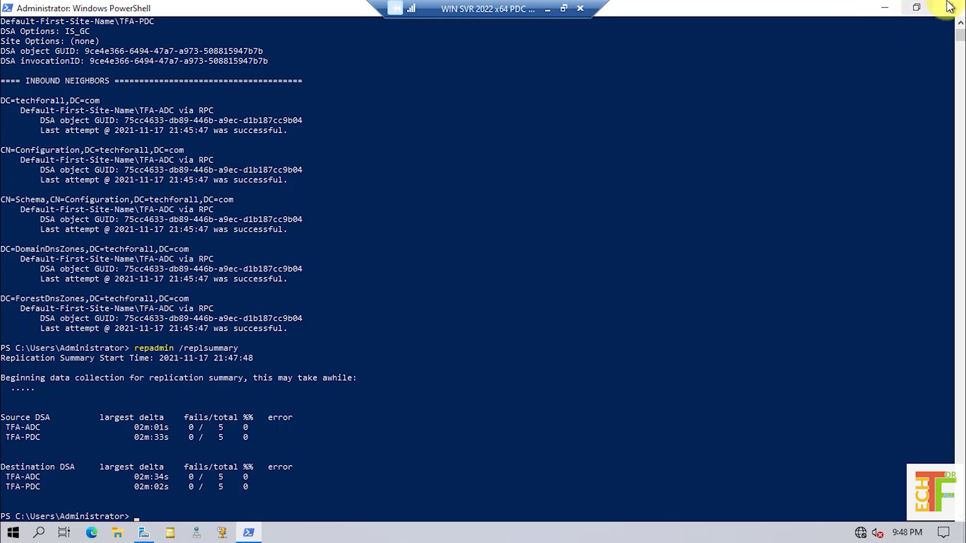
pyautogui.click(884, 18)
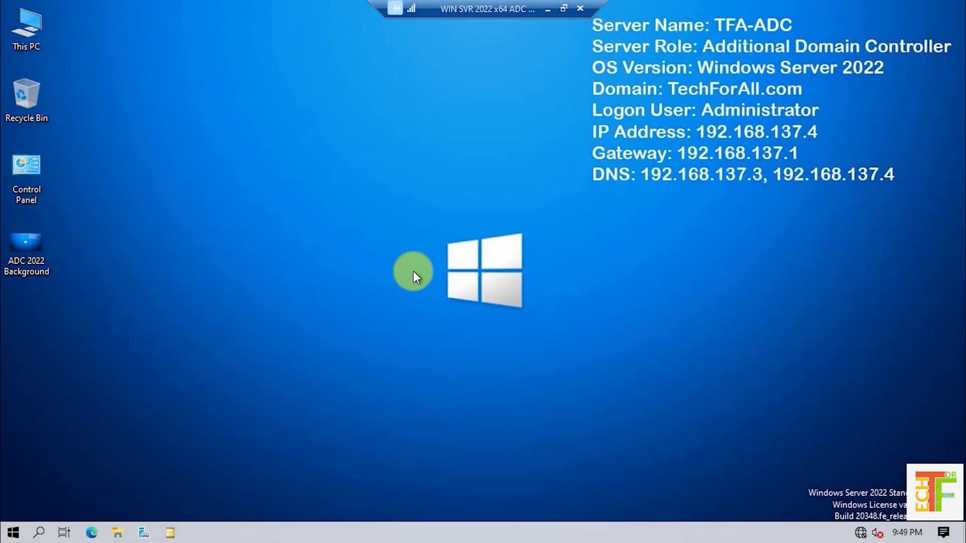
# On the TFA-ADC server, query the FSMO role holders in PowerShell with netdom query fsmo and close the console.
pyautogui.press('super')
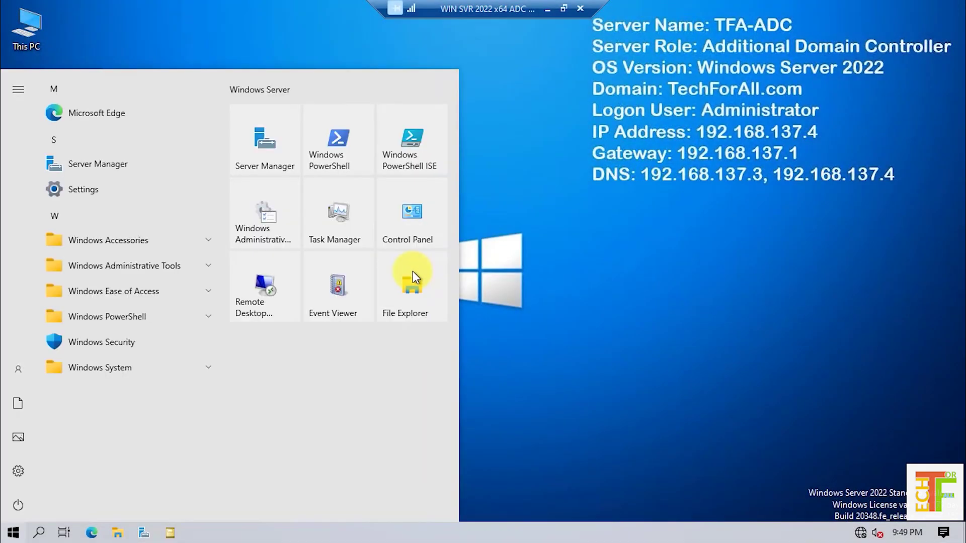
pyautogui.click(328, 145)
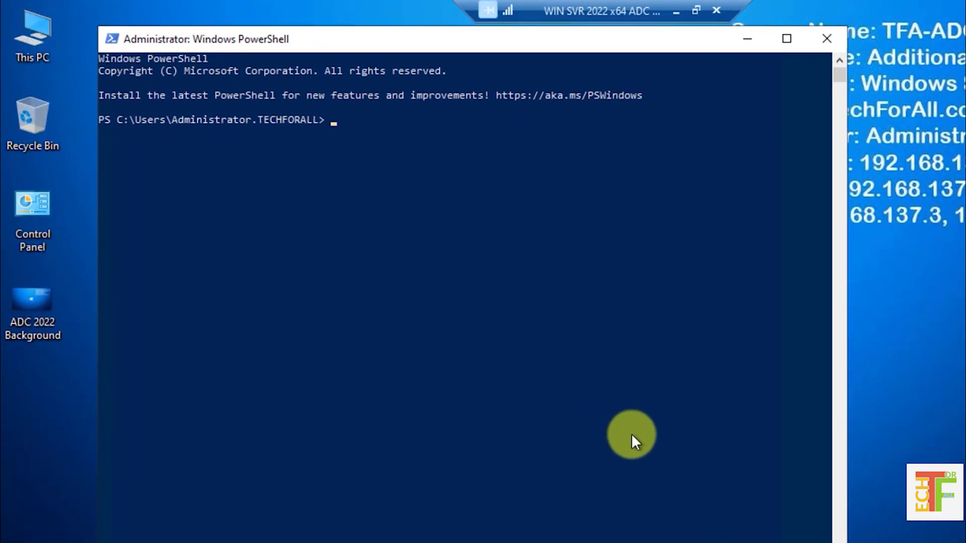
pyautogui.write('netdom query fsmo')
pyautogui.press('Return')
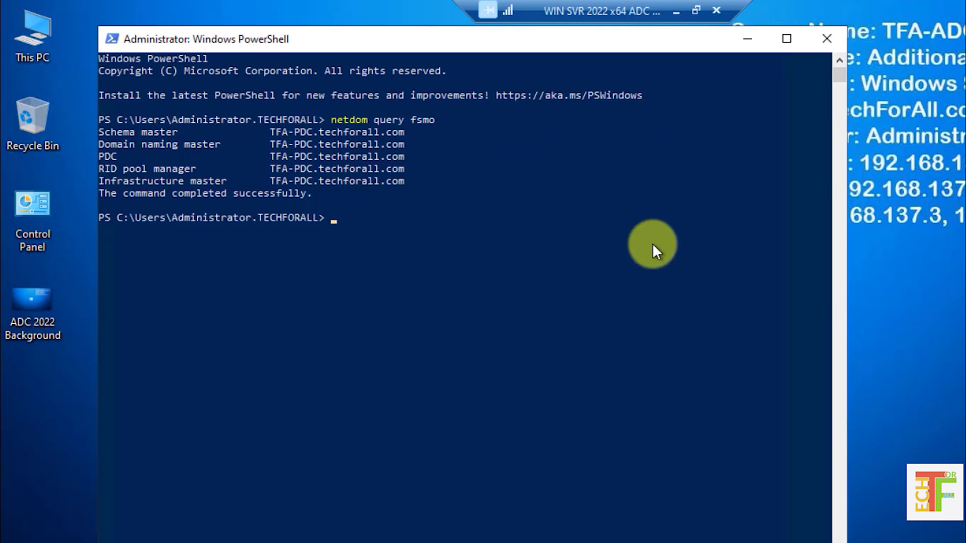
pyautogui.click(826, 38)
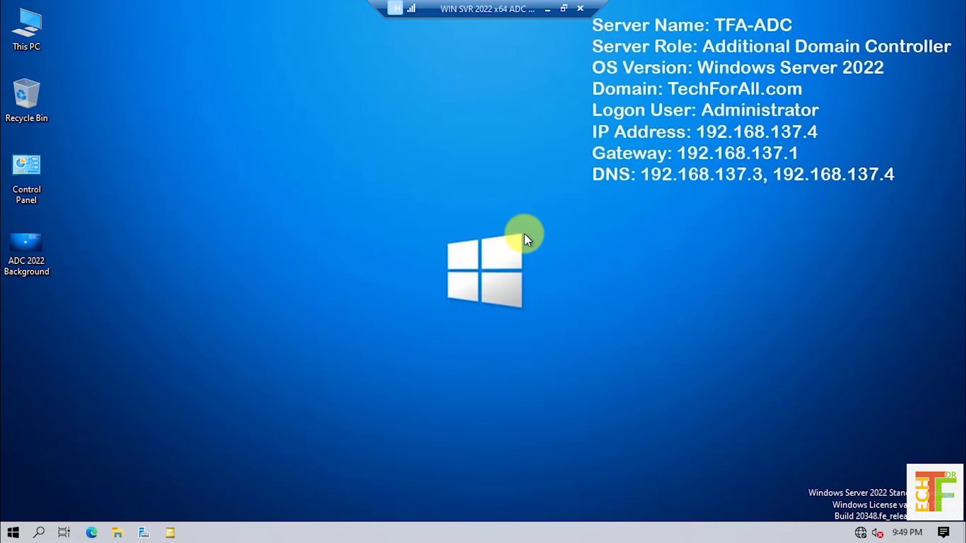
# Open Active Directory Users and Computers from Server Manager, maximize its window and widen the console tree.
pyautogui.click(150, 536)
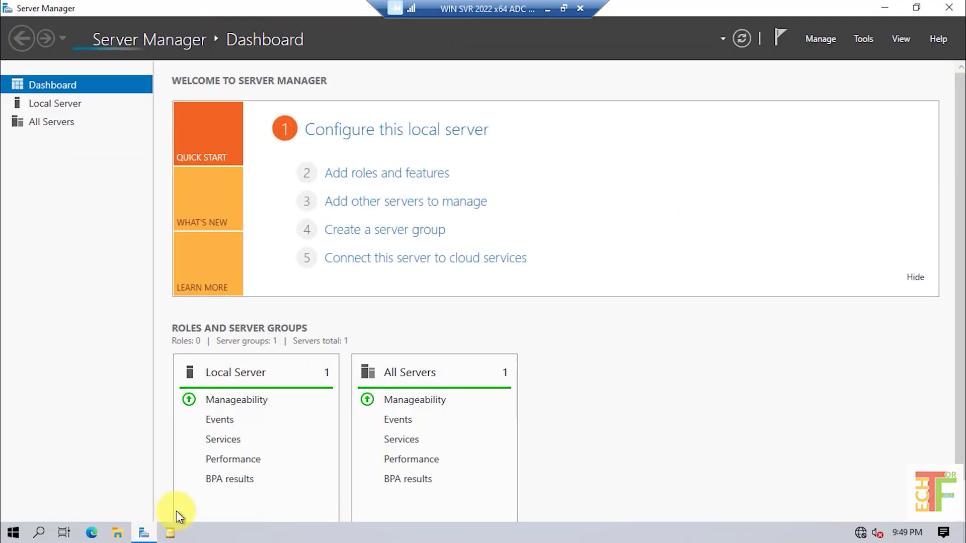
pyautogui.click(862, 40)
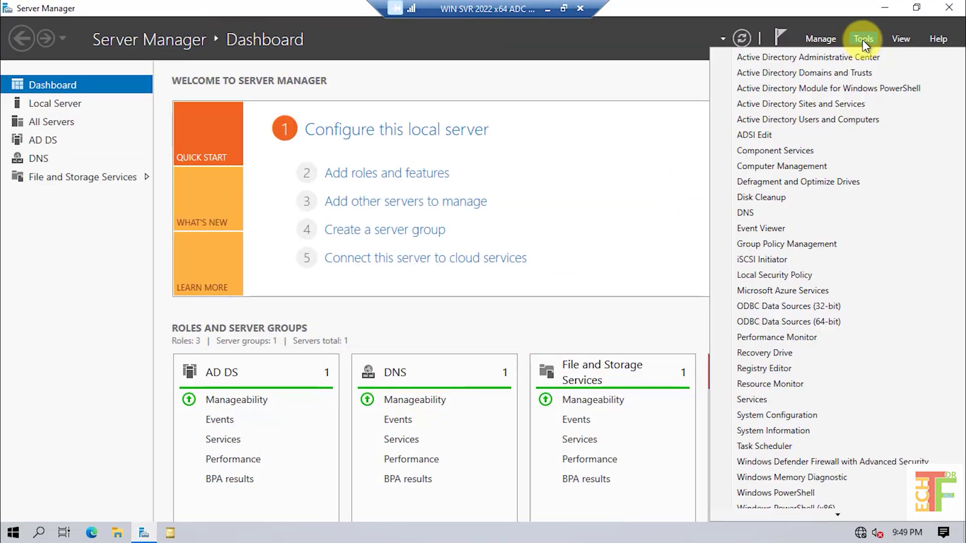
pyautogui.click(832, 120)
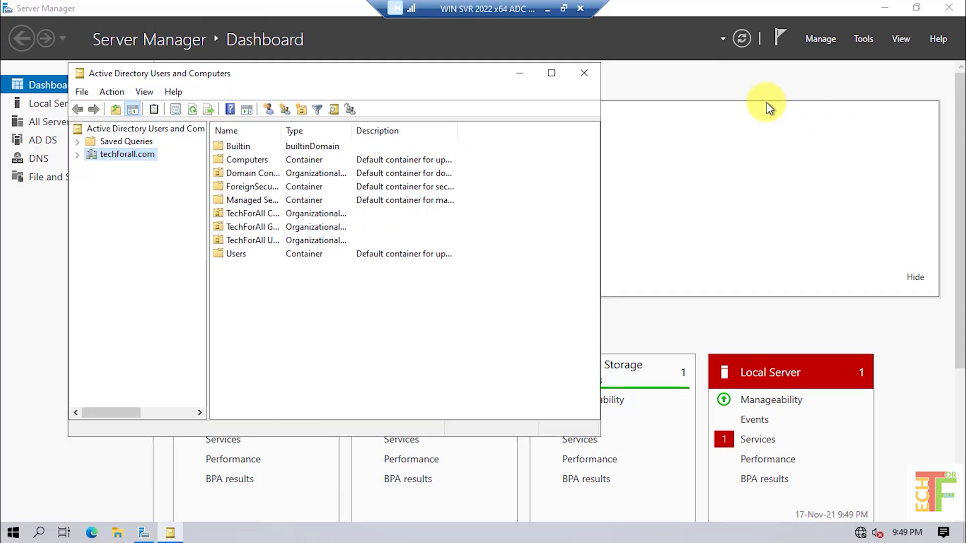
pyautogui.click(554, 75)
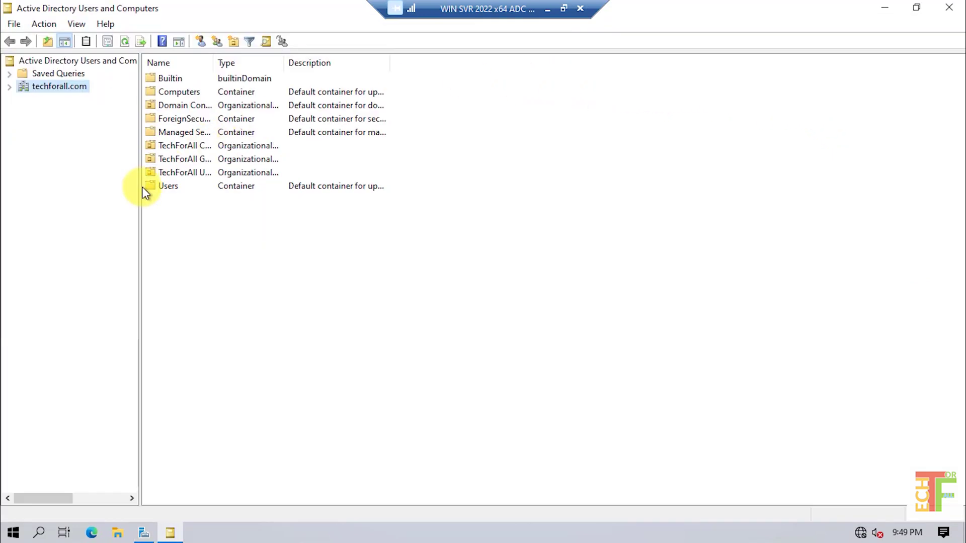
pyautogui.moveTo(142, 198); pyautogui.dragTo(163, 198)
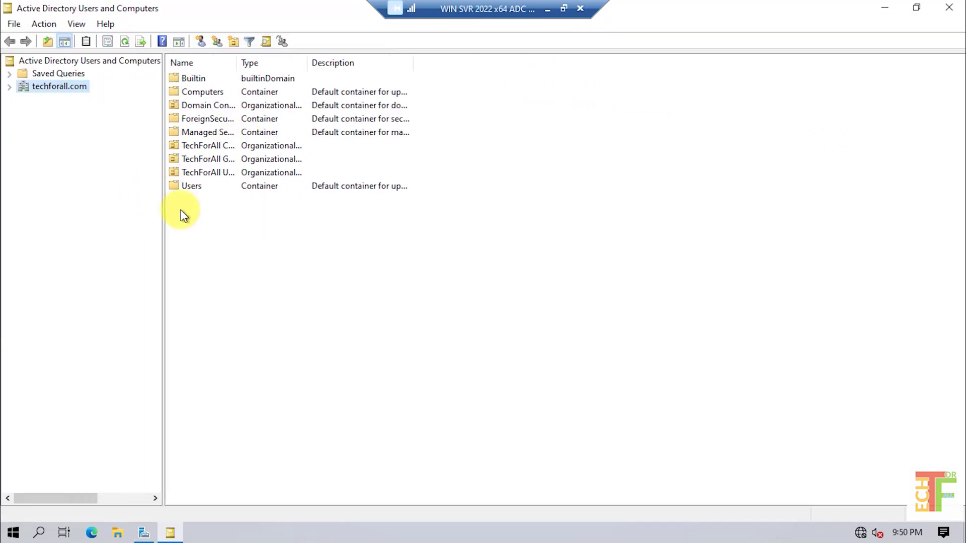
# Open the operations masters of techforall.com, check the RID role holder and target, and transfer the RID role to TFA-ADC.techforall.com.
pyautogui.rightClick(59, 93)
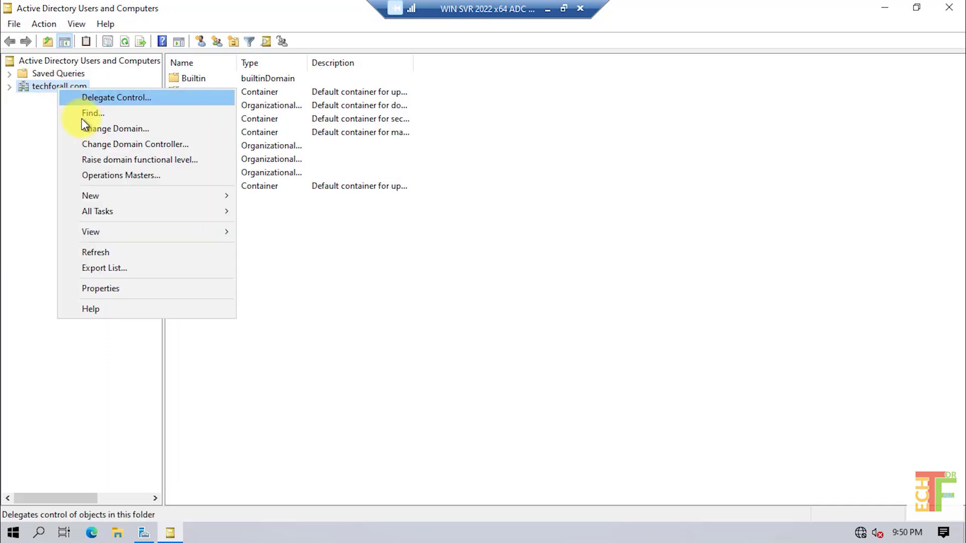
pyautogui.click(124, 176)
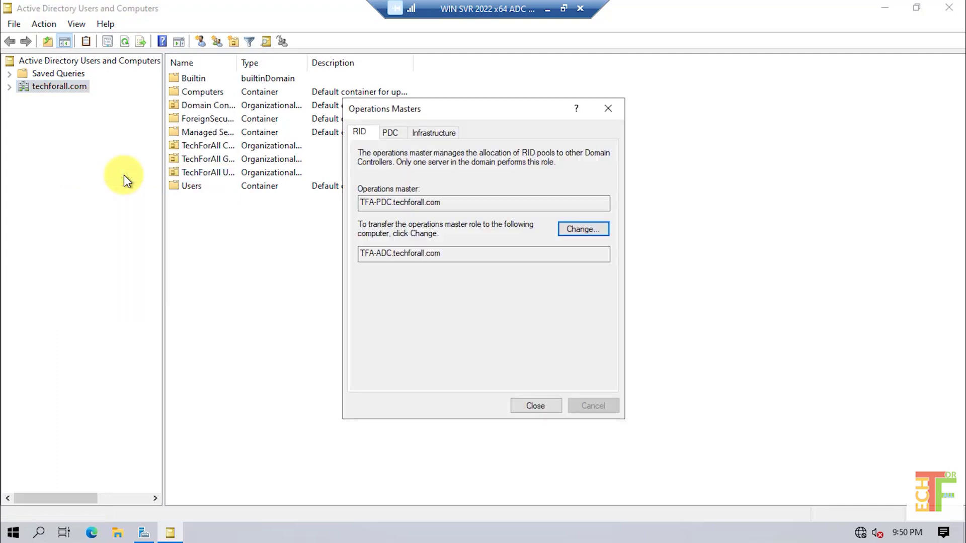
pyautogui.click(492, 204)
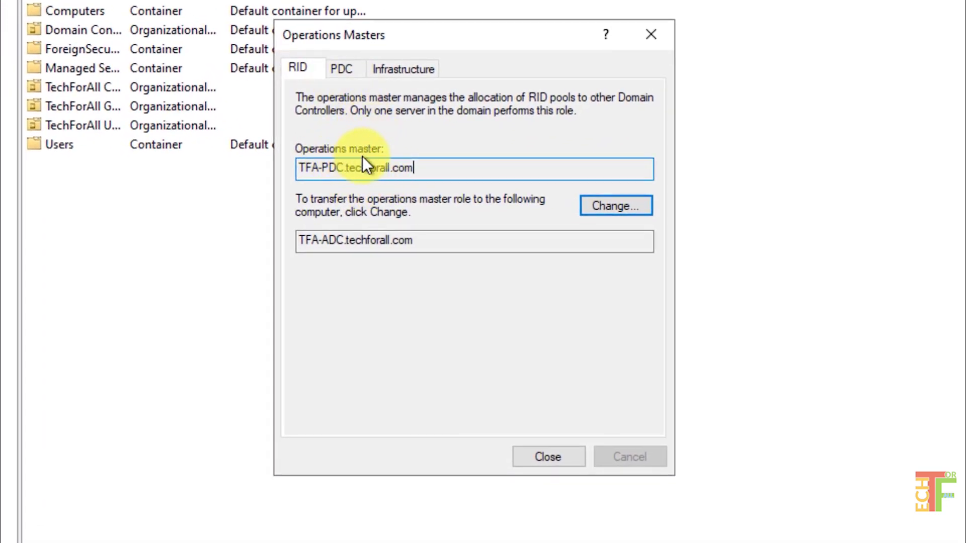
pyautogui.moveTo(322, 169); pyautogui.dragTo(344, 169)
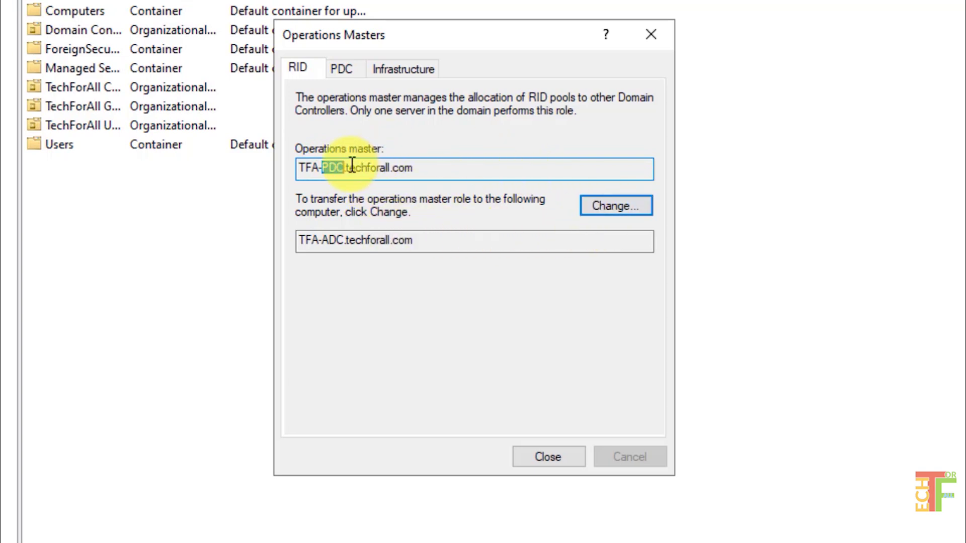
pyautogui.moveTo(351, 166); pyautogui.dragTo(356, 168)
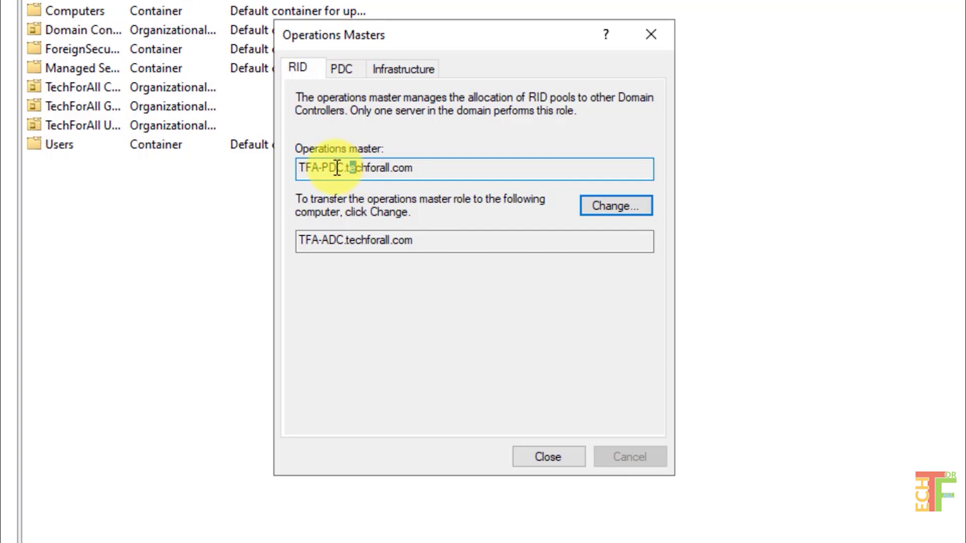
pyautogui.moveTo(322, 240); pyautogui.dragTo(531, 275)
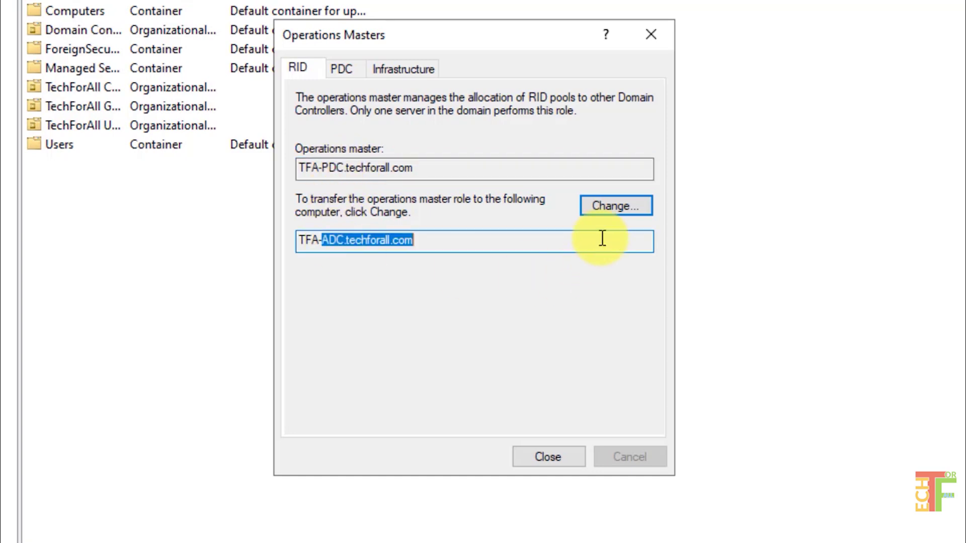
pyautogui.click(614, 208)
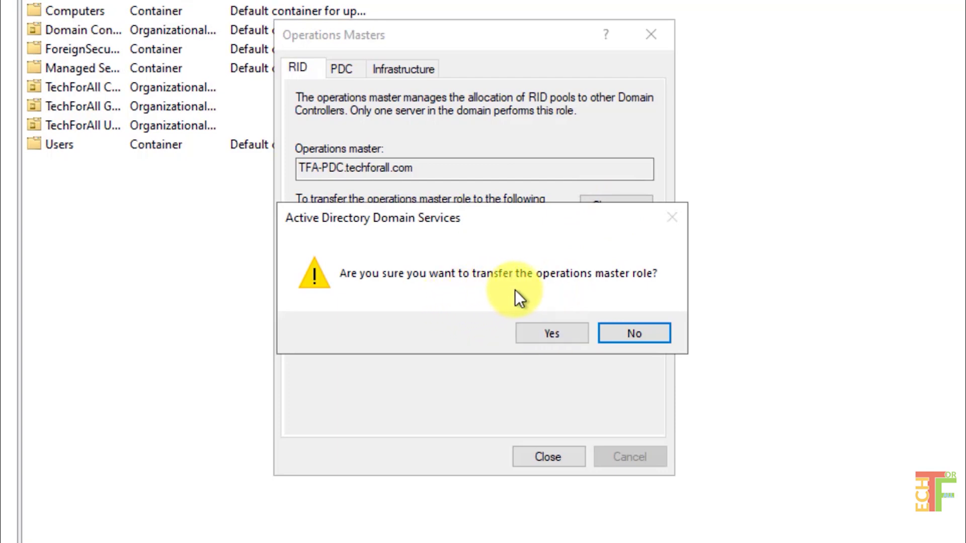
pyautogui.click(552, 334)
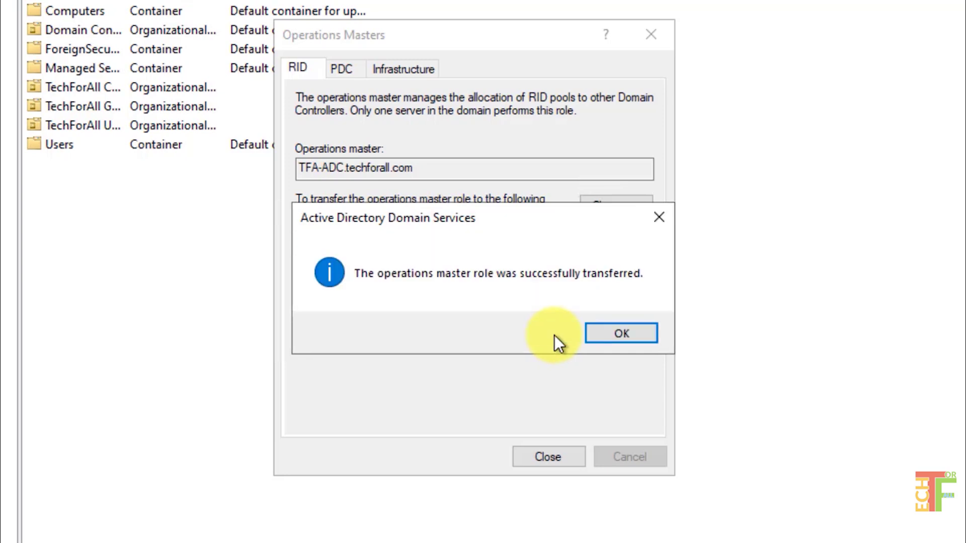
pyautogui.click(626, 333)
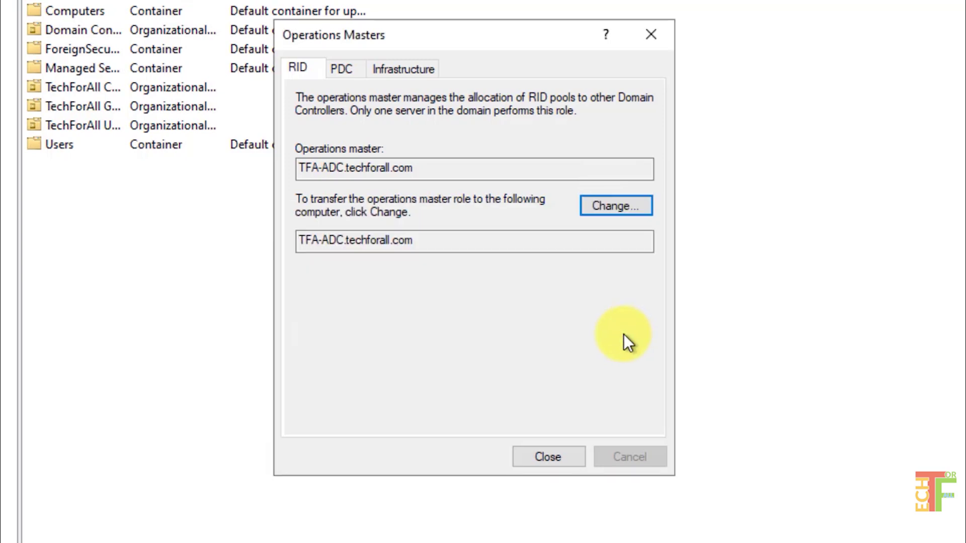
# Transfer the PDC operations master role to TFA-ADC.techforall.com and confirm the transfer.
pyautogui.click(348, 72)
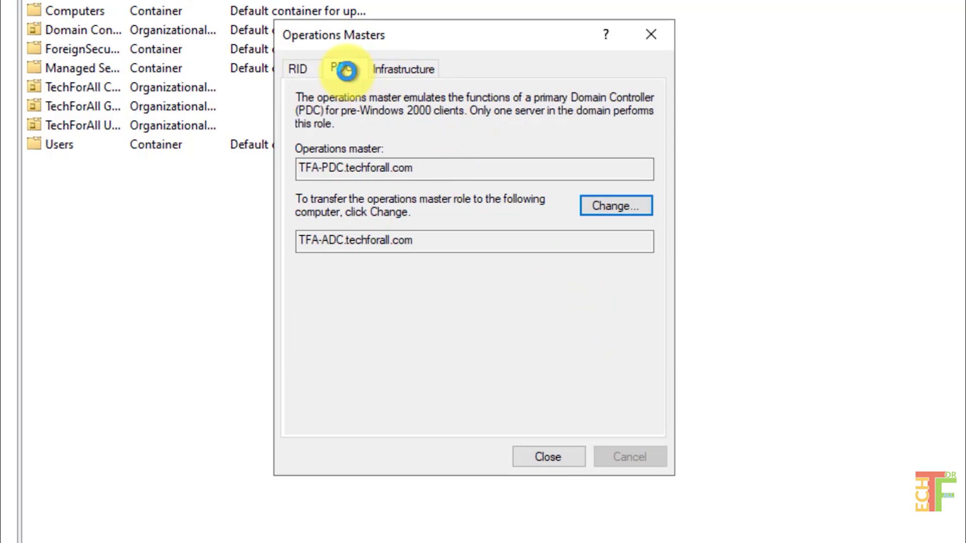
pyautogui.click(625, 203)
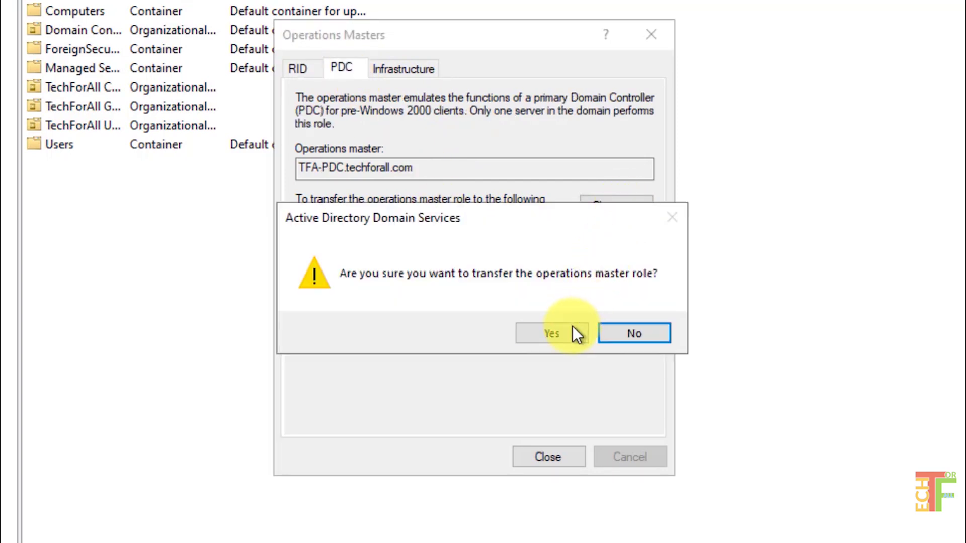
pyautogui.click(557, 336)
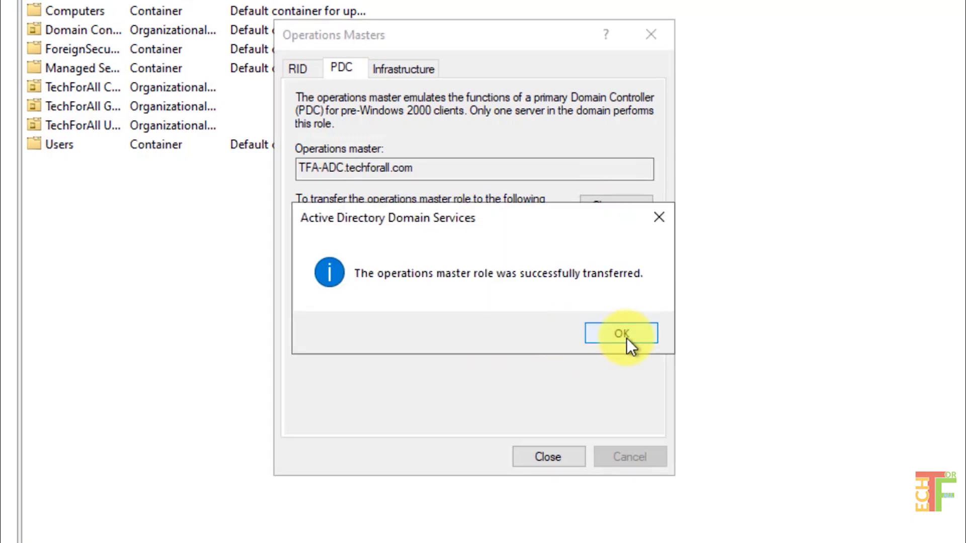
pyautogui.click(624, 334)
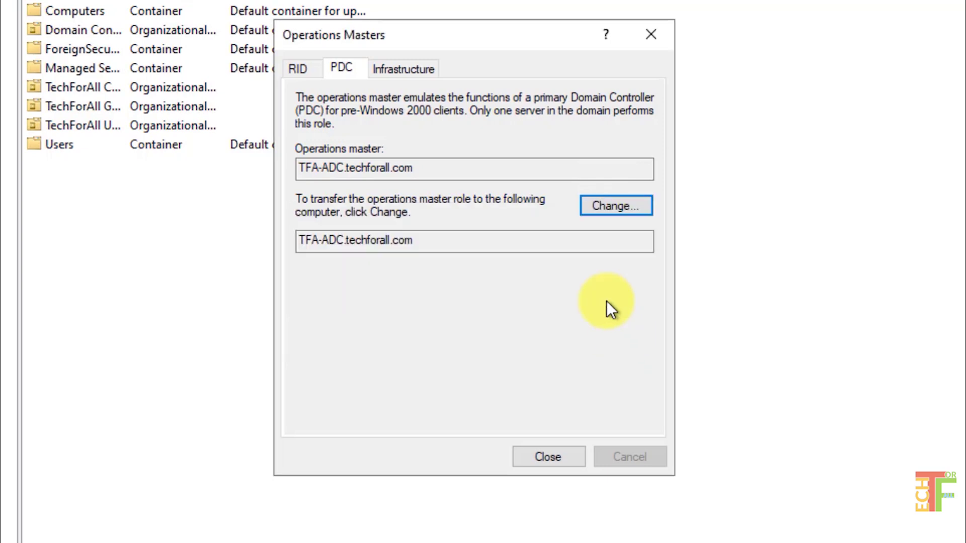
# Transfer the Infrastructure master role to TFA-ADC.techforall.com, and close Operations Masters and Active Directory Users and Computers.
pyautogui.click(409, 71)
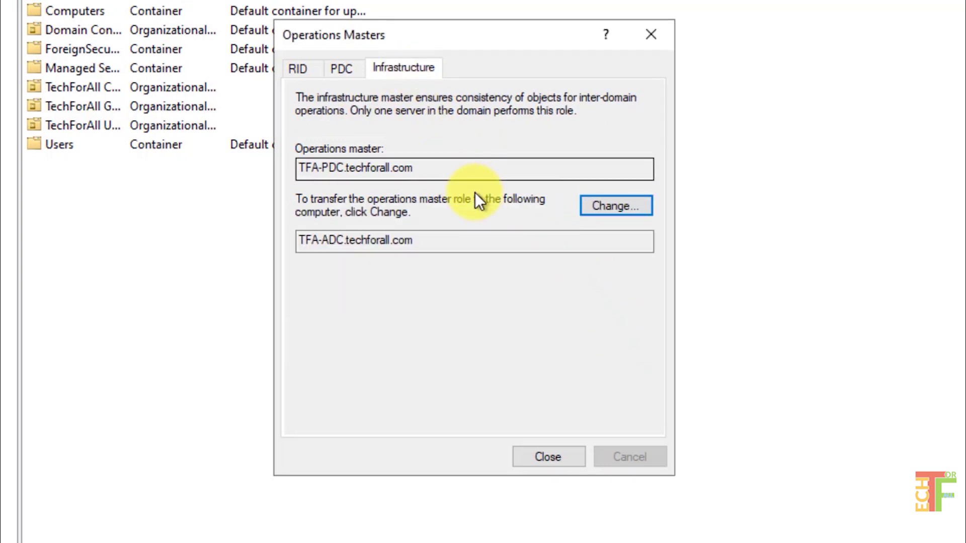
pyautogui.click(611, 206)
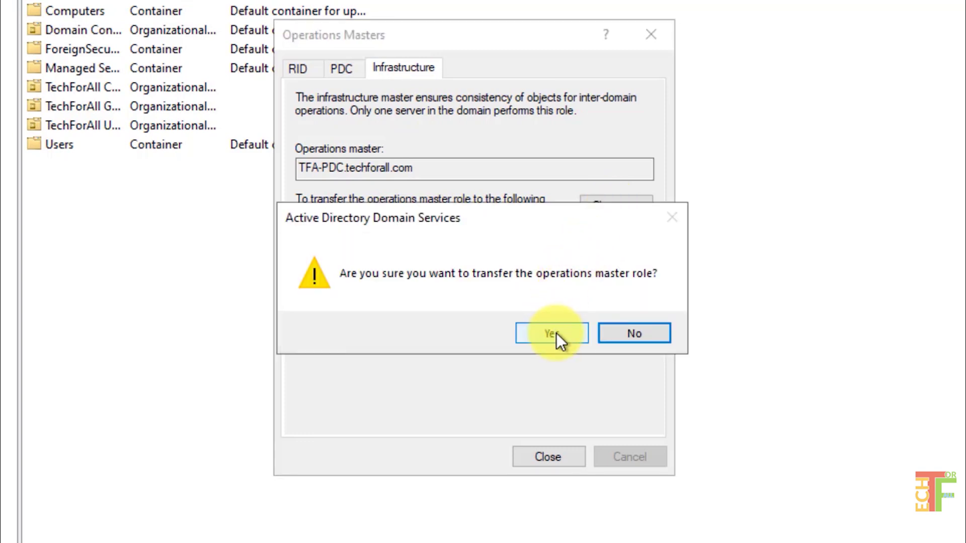
pyautogui.click(557, 333)
pyautogui.click(618, 336)
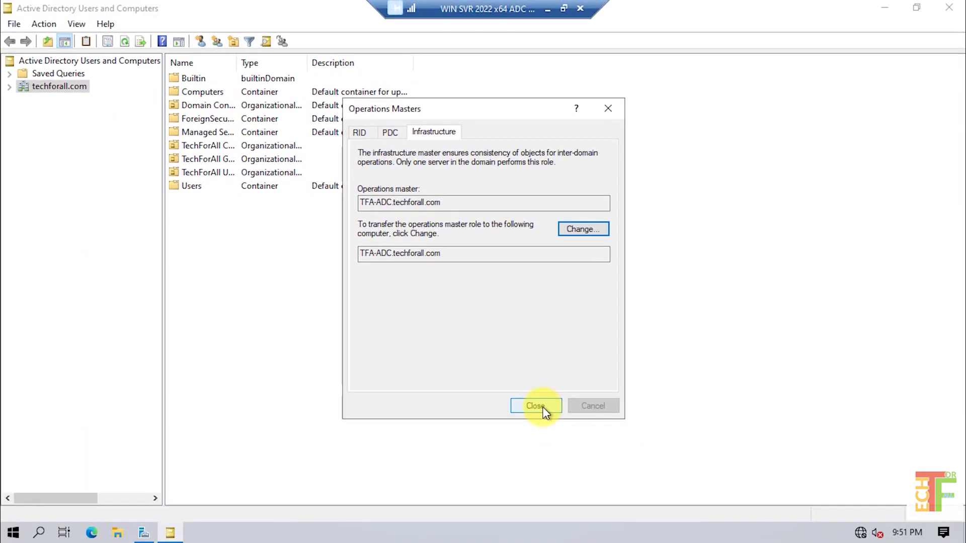
pyautogui.click(542, 406)
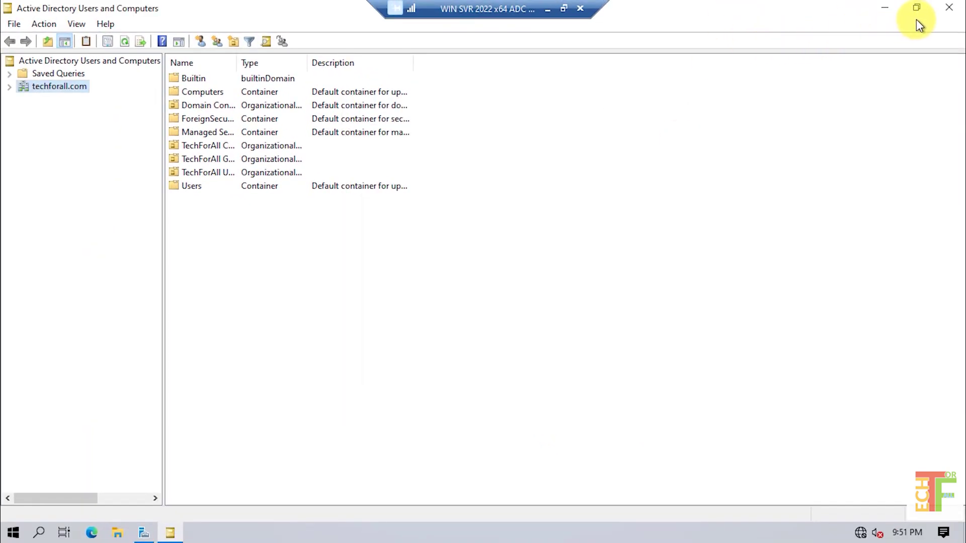
pyautogui.click(949, 7)
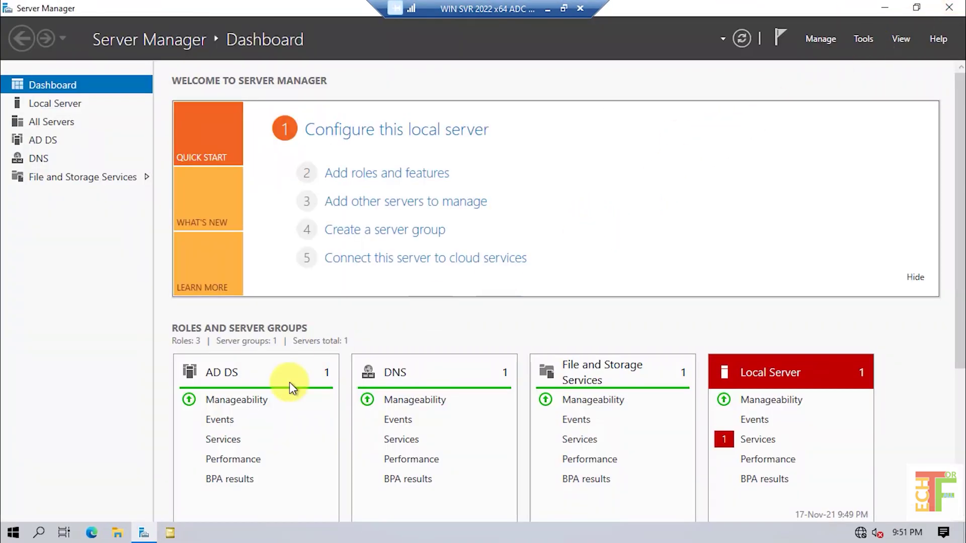
# Open PowerShell in a maximized window and query the FSMO role holders with netdom query fsmo.
pyautogui.click(14, 534)
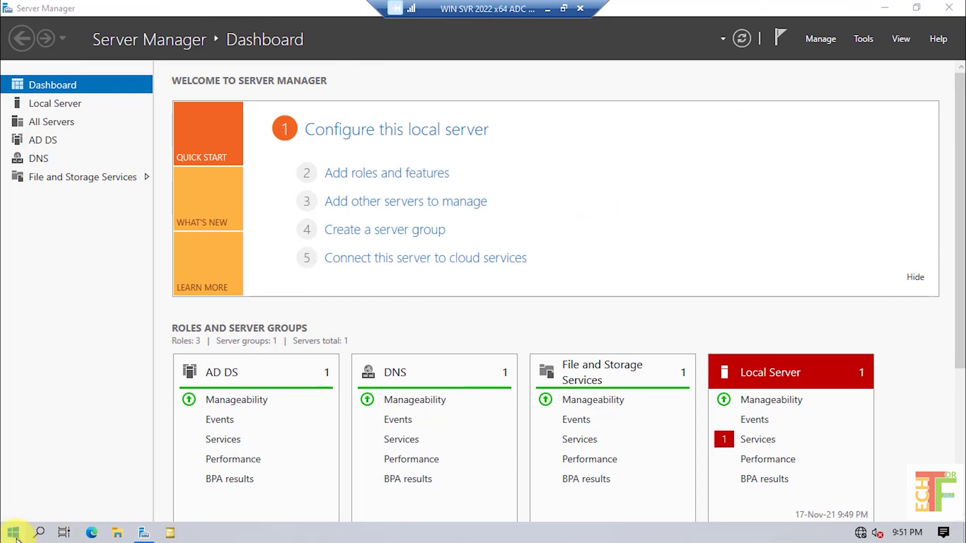
pyautogui.click(328, 162)
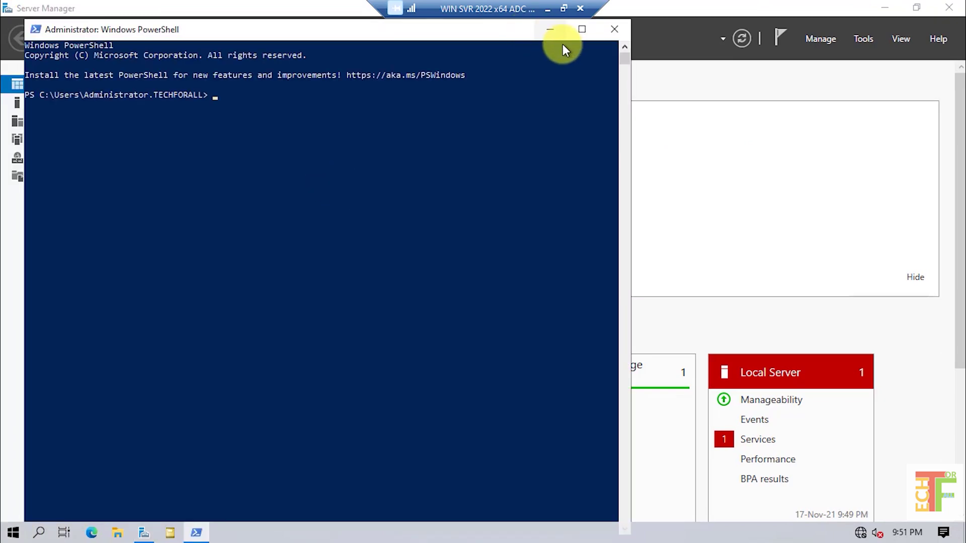
pyautogui.click(581, 30)
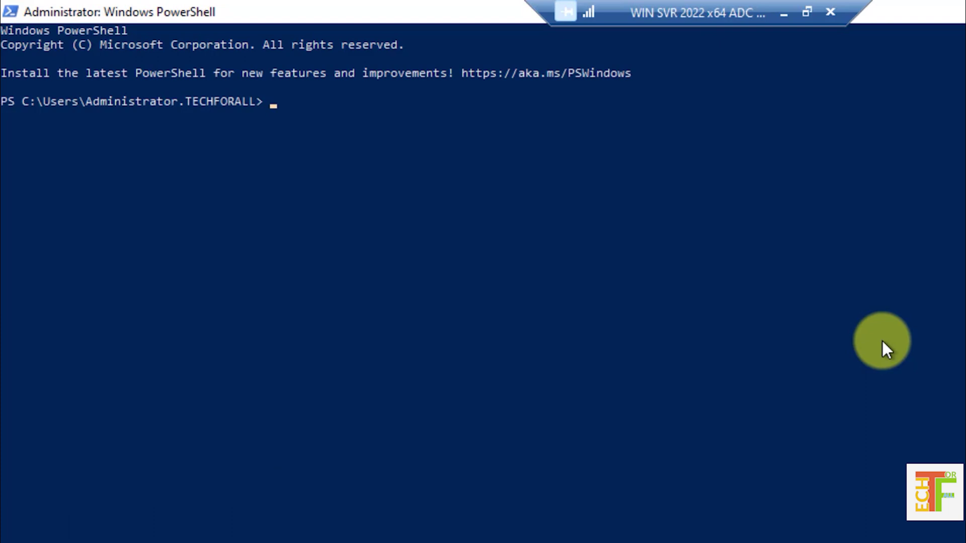
pyautogui.write('netdom query')
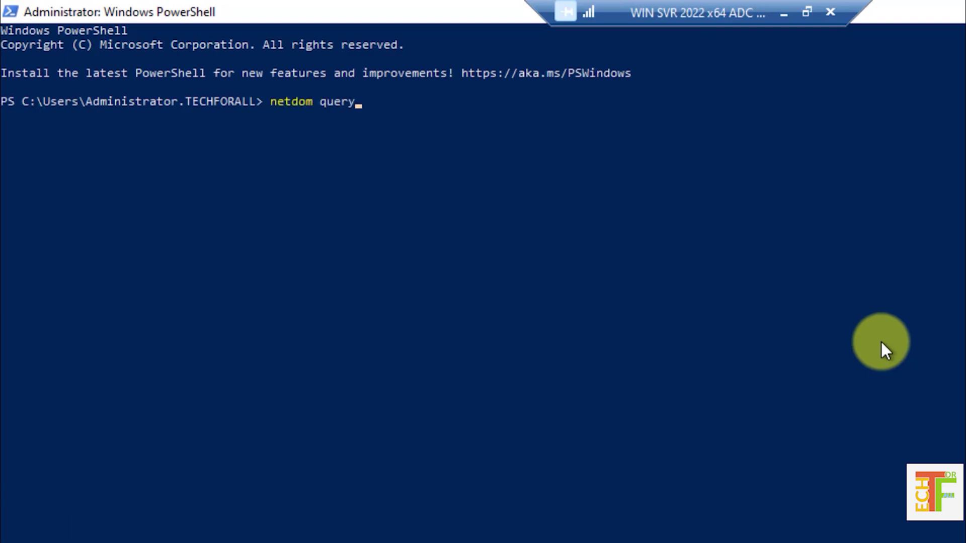
pyautogui.write(' smo')
pyautogui.press('BackSpace')
pyautogui.press('BackSpace')
pyautogui.press('BackSpace')
pyautogui.write('fsmo')
pyautogui.press('Return')
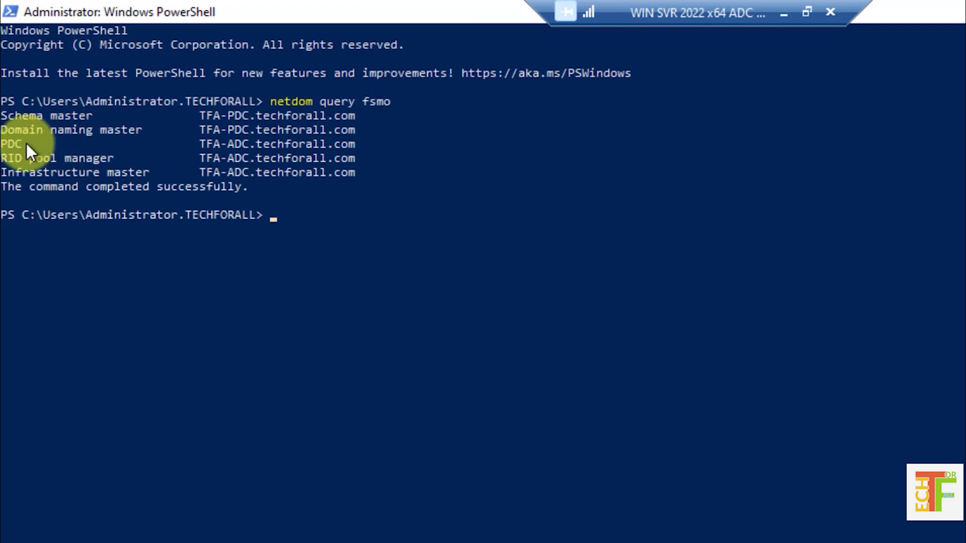
# Check the holders of the PDC, RID, infrastructure, schema and domain naming roles in the query output, and close PowerShell.
pyautogui.click(207, 147)
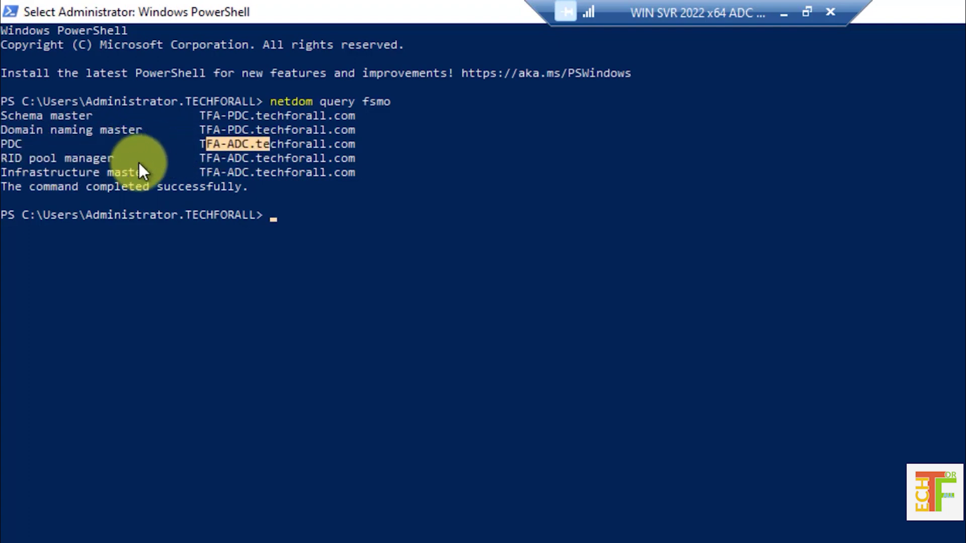
pyautogui.moveTo(206, 161); pyautogui.dragTo(223, 161)
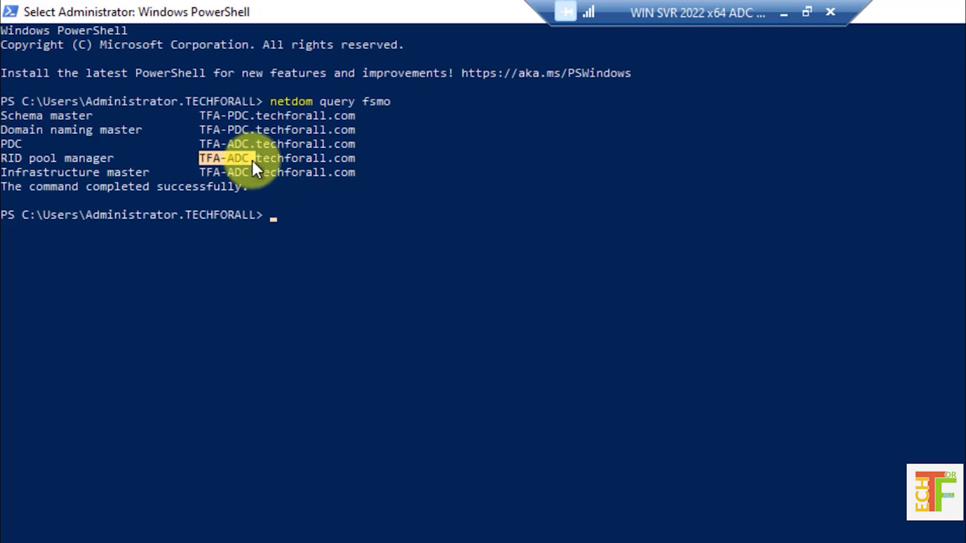
pyautogui.click(80, 173)
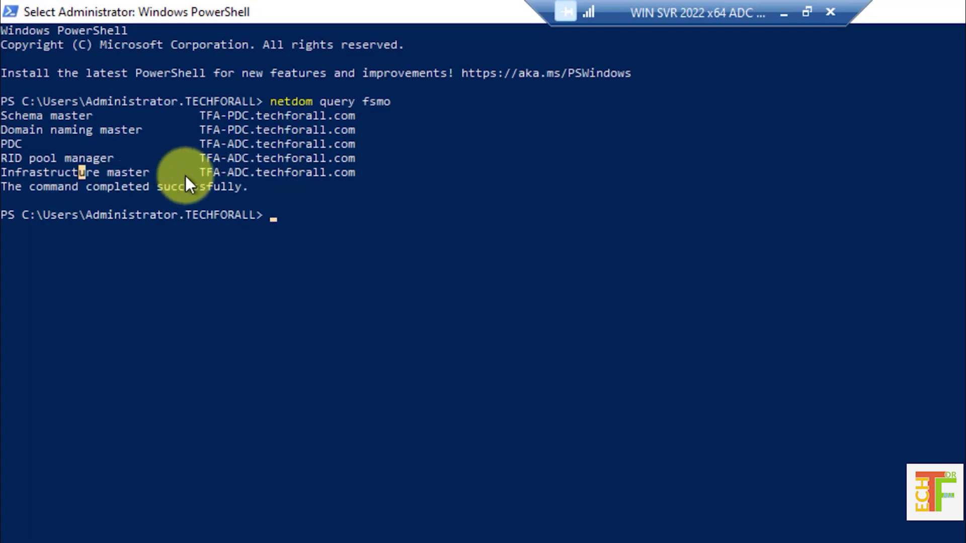
pyautogui.moveTo(203, 173); pyautogui.dragTo(277, 177)
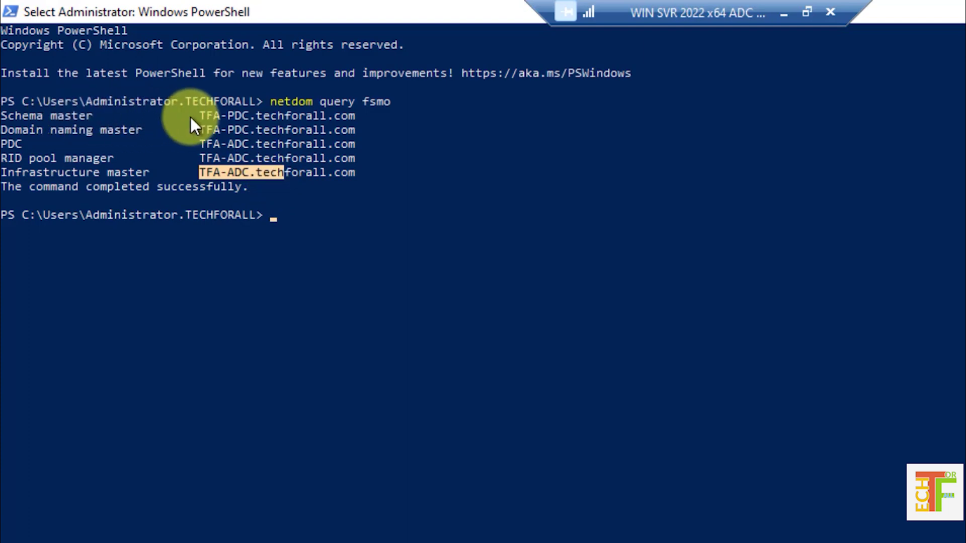
pyautogui.moveTo(200, 116); pyautogui.dragTo(240, 117)
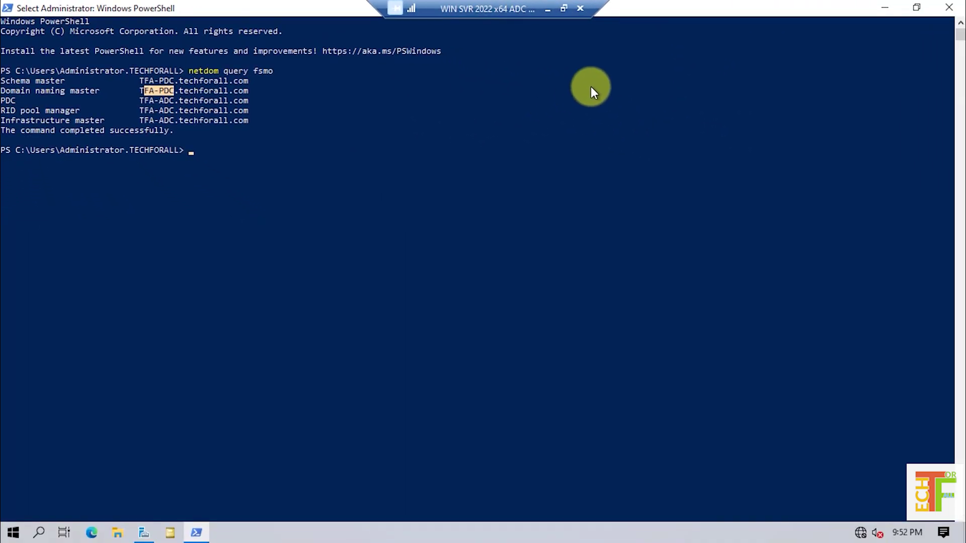
pyautogui.click(955, 11)
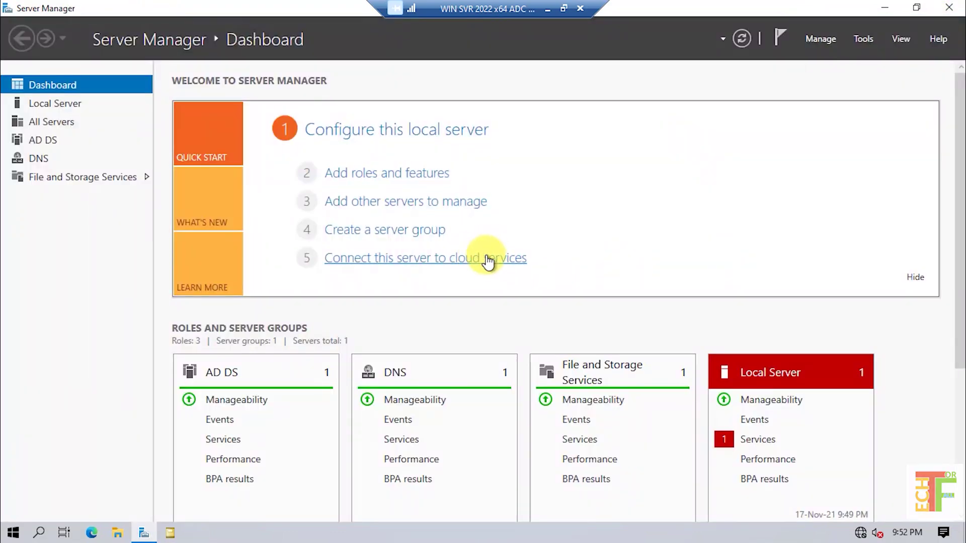
# Open Active Directory Domains and Trusts from Server Manager, maximize it, and open the Operations Master dialog for its root node.
pyautogui.click(867, 39)
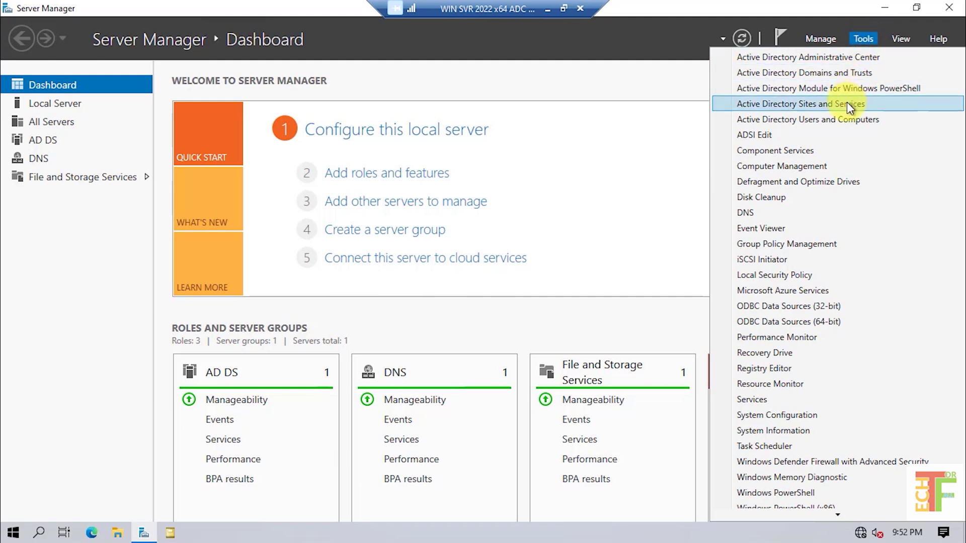
pyautogui.click(844, 75)
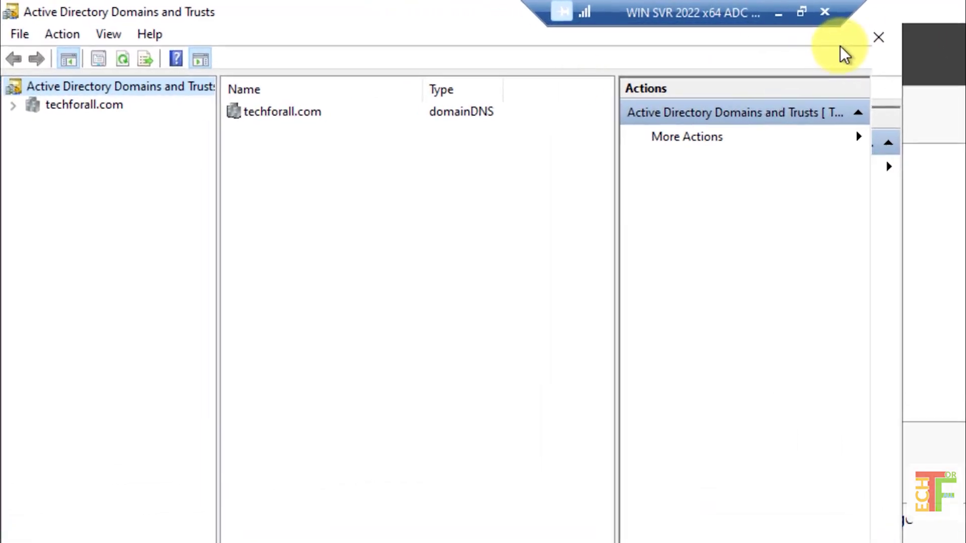
pyautogui.click(840, 46)
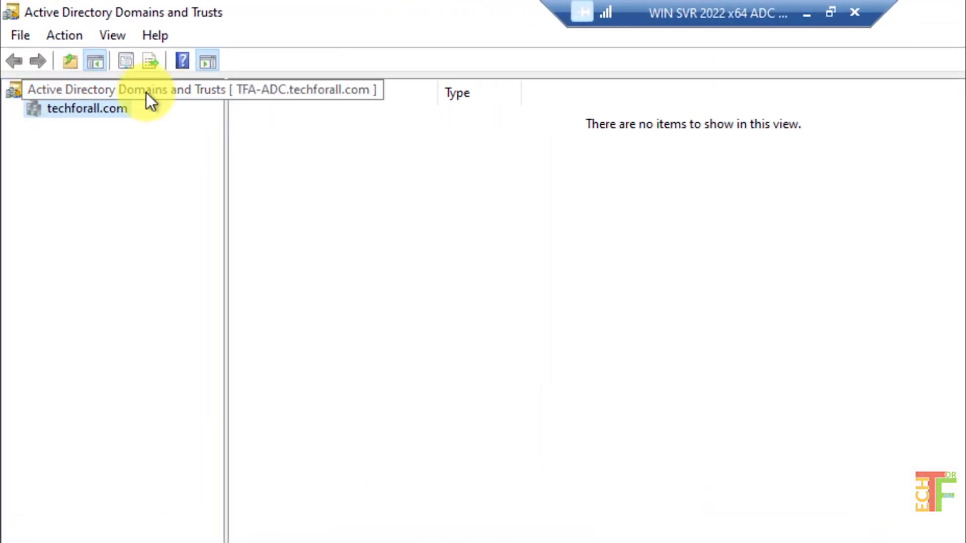
pyautogui.click(146, 92)
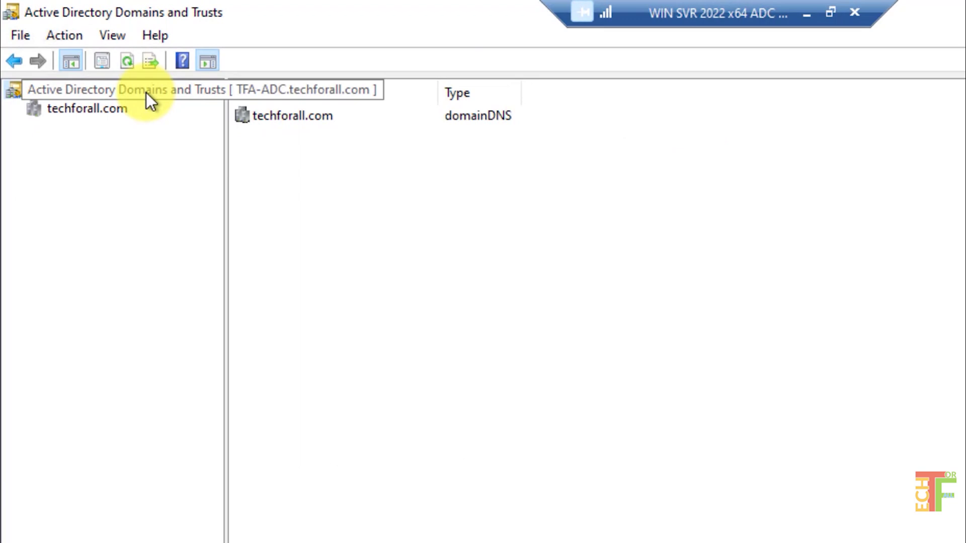
pyautogui.rightClick(146, 93)
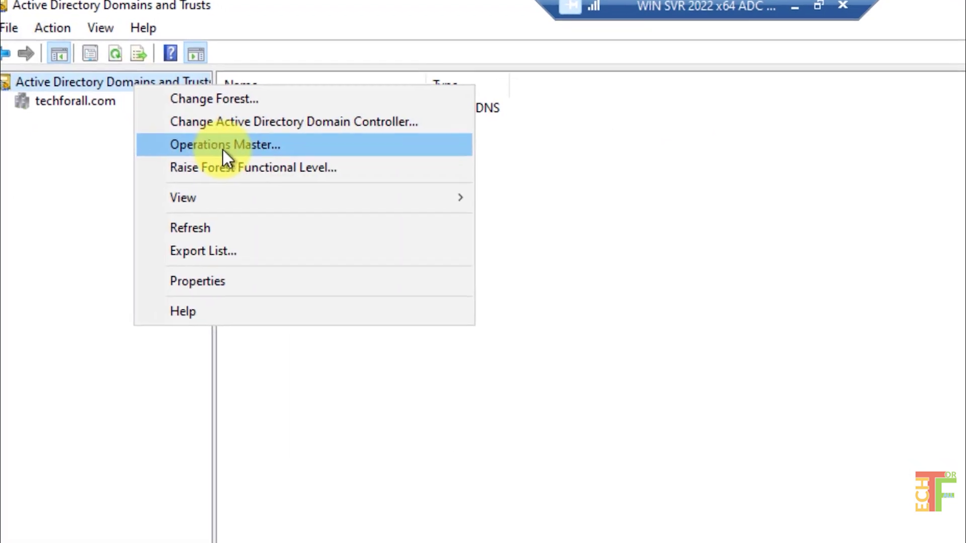
pyautogui.click(235, 154)
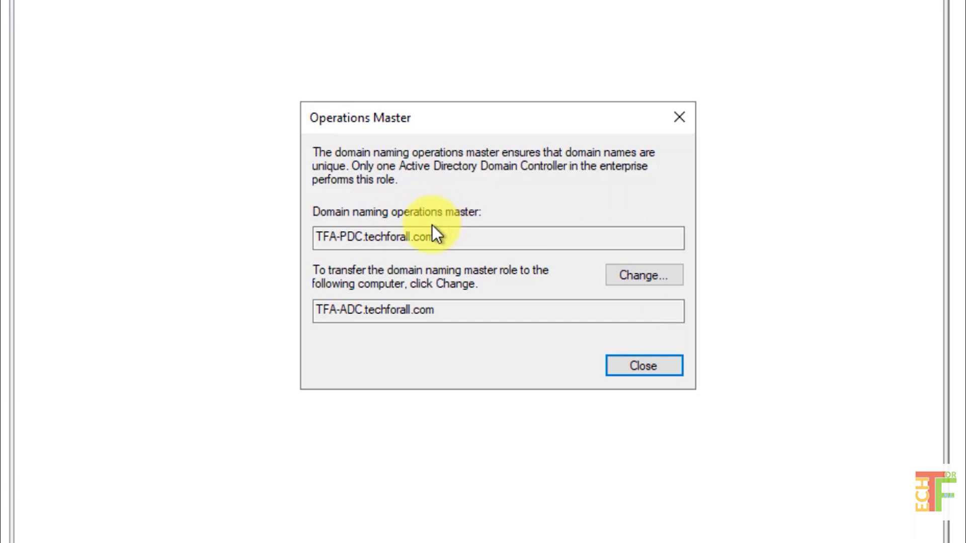
# Transfer the domain naming master role to TFA-ADC.techforall.com, confirm the transfer, and close the Operations Master dialog.
pyautogui.moveTo(356, 237); pyautogui.dragTo(340, 236)
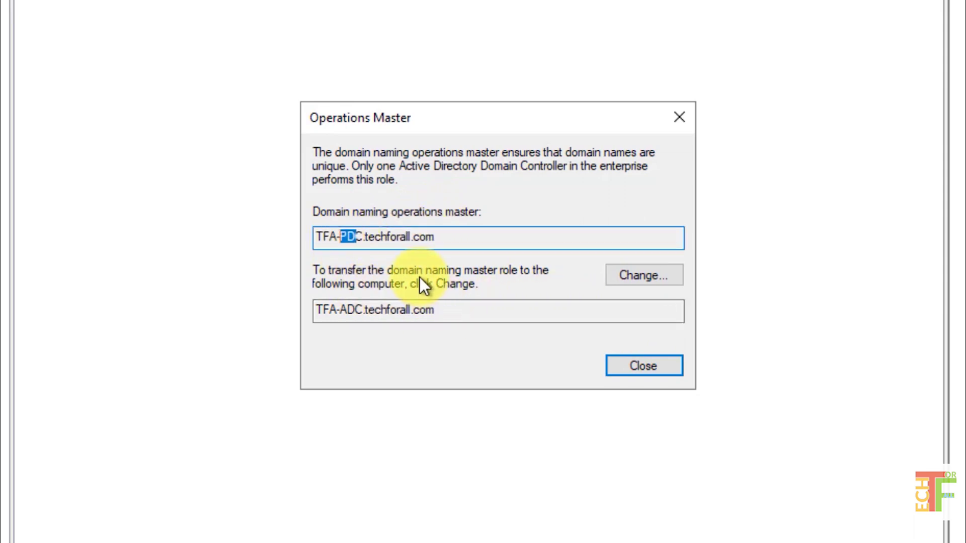
pyautogui.moveTo(346, 309); pyautogui.dragTo(355, 310)
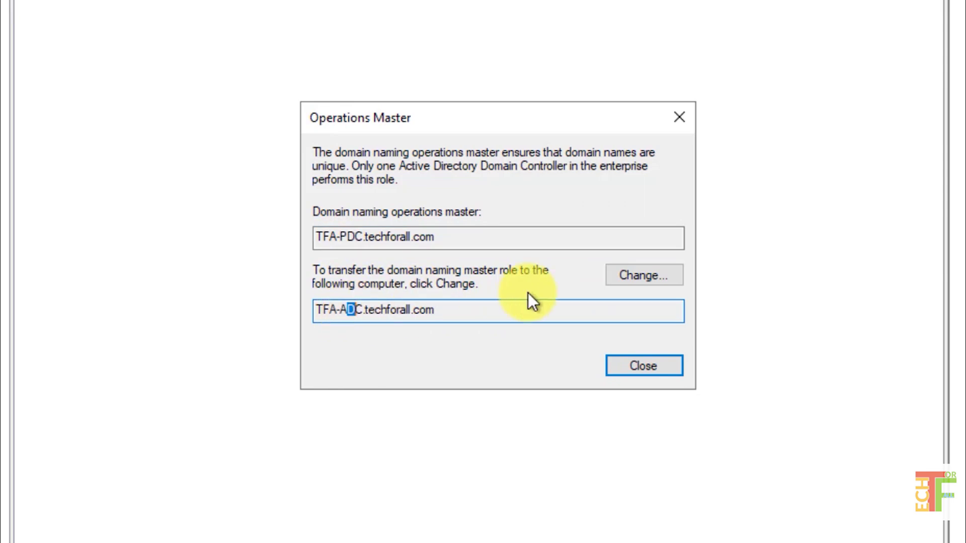
pyautogui.click(662, 282)
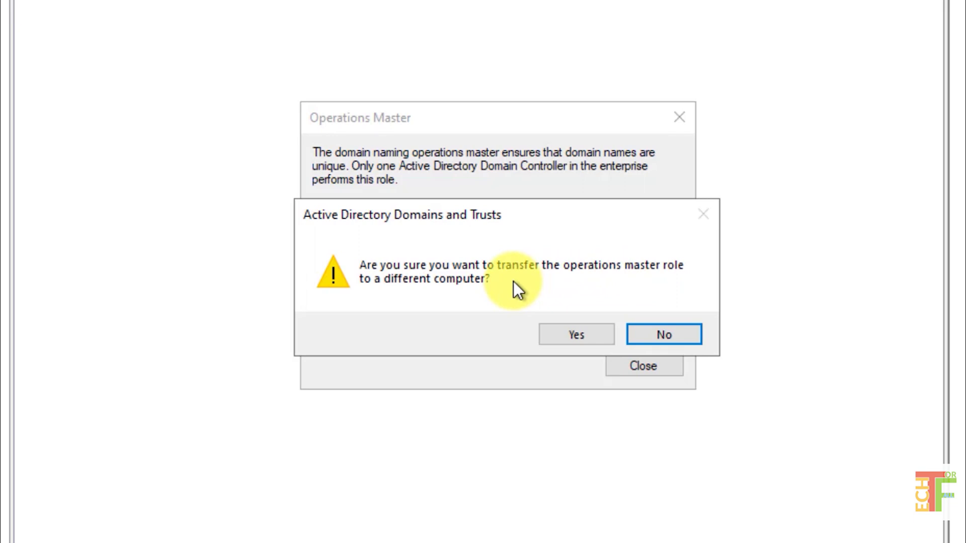
pyautogui.click(578, 337)
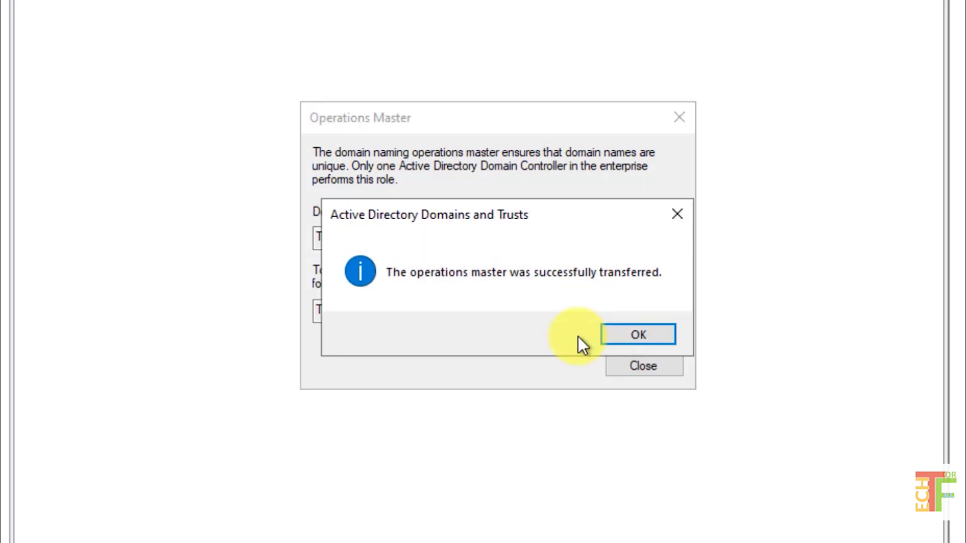
pyautogui.click(641, 336)
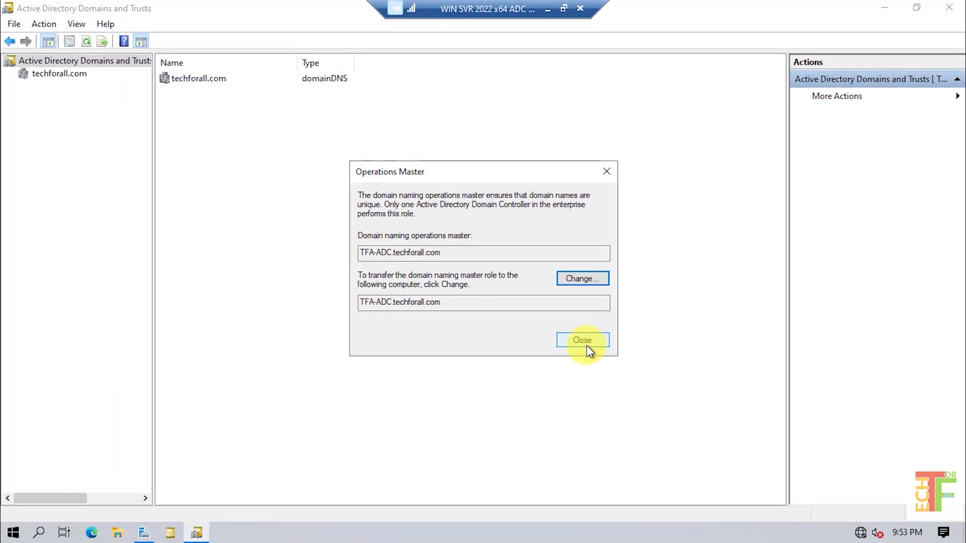
pyautogui.click(585, 342)
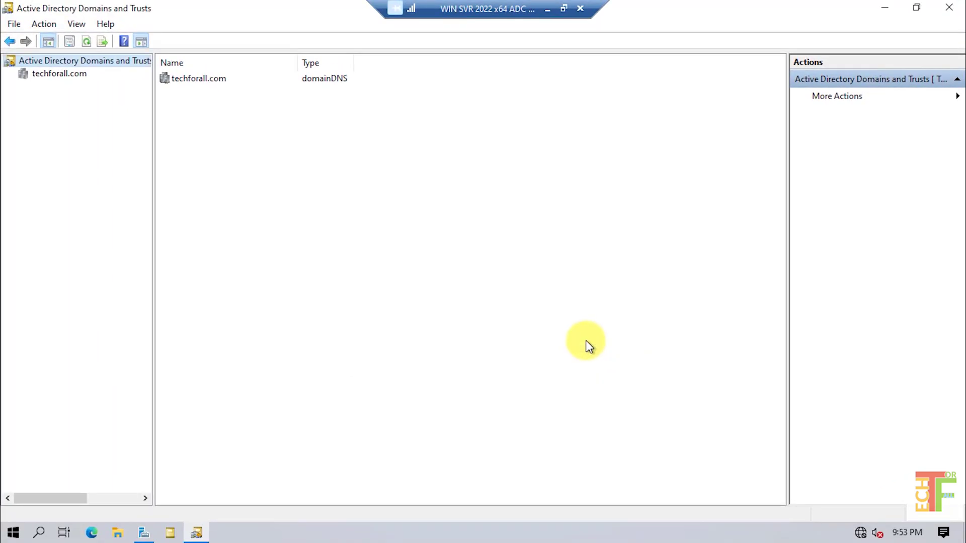
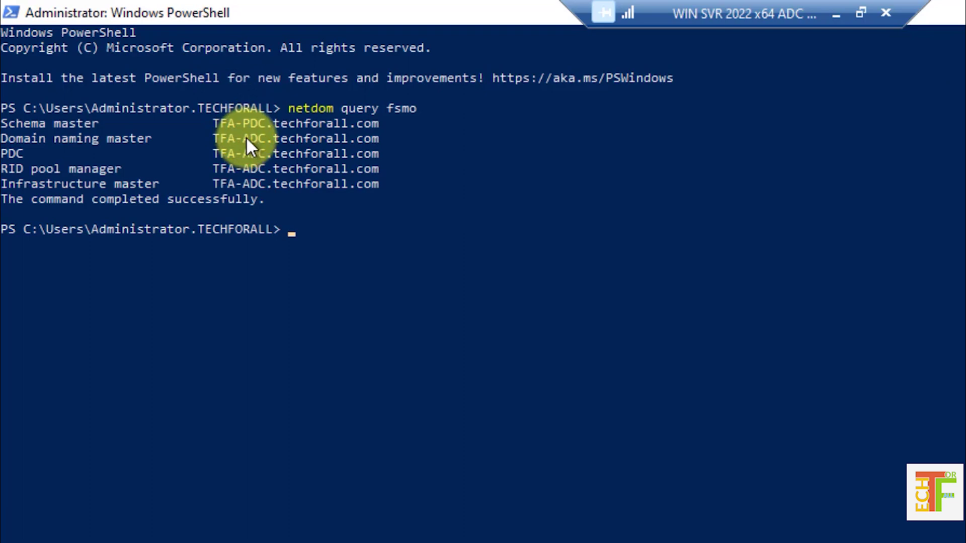
# Check the schema master holder against the other four role holders in the netdom query fsmo output, and close PowerShell.
pyautogui.moveTo(212, 125); pyautogui.dragTo(276, 124)
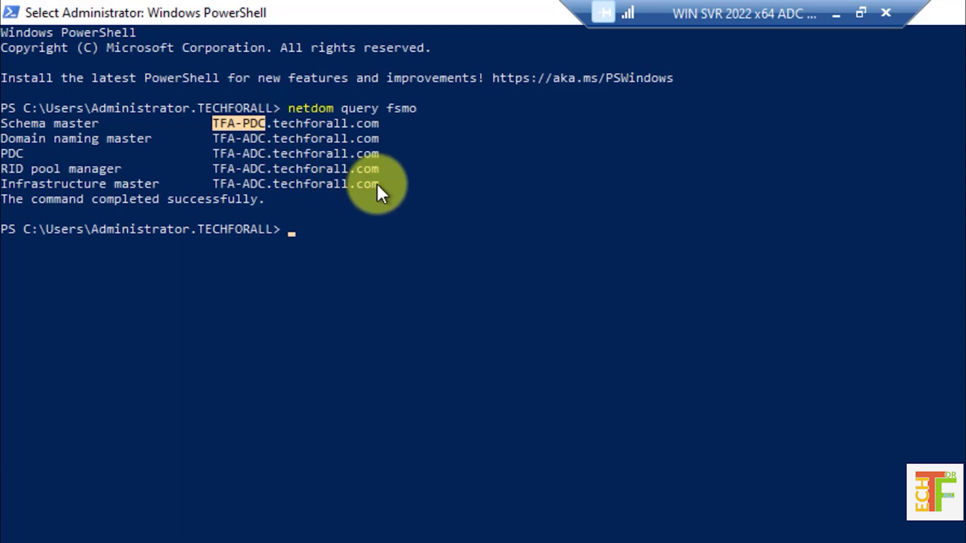
pyautogui.moveTo(379, 183); pyautogui.dragTo(242, 139)
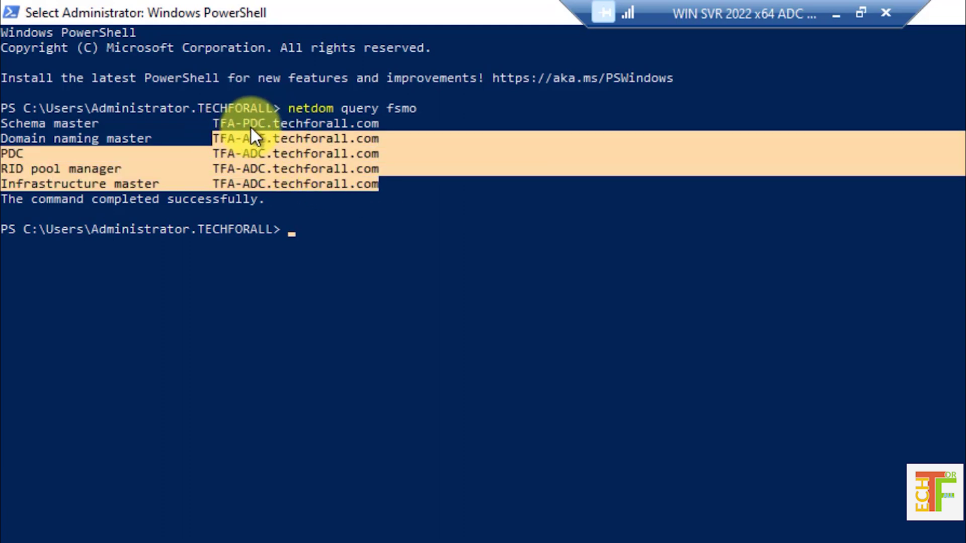
pyautogui.click(261, 143)
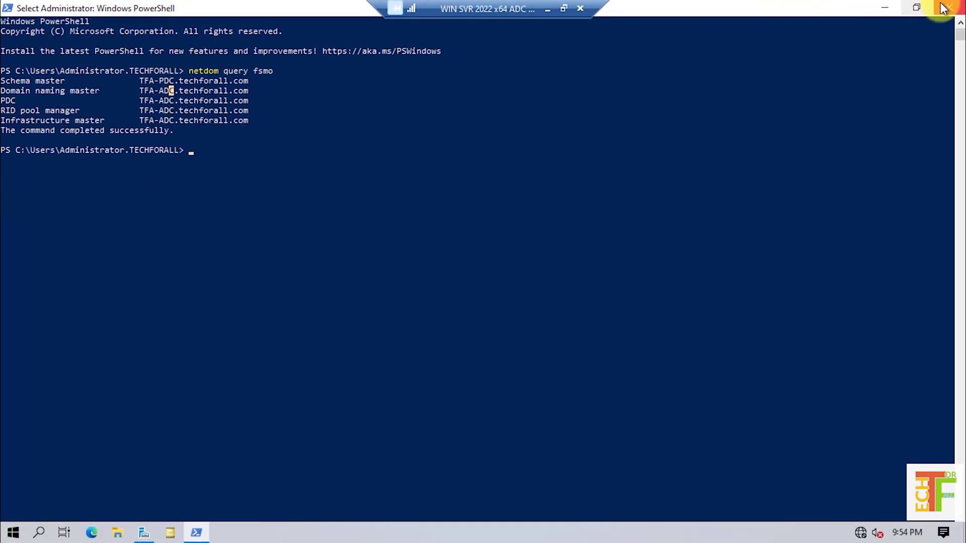
pyautogui.click(943, 8)
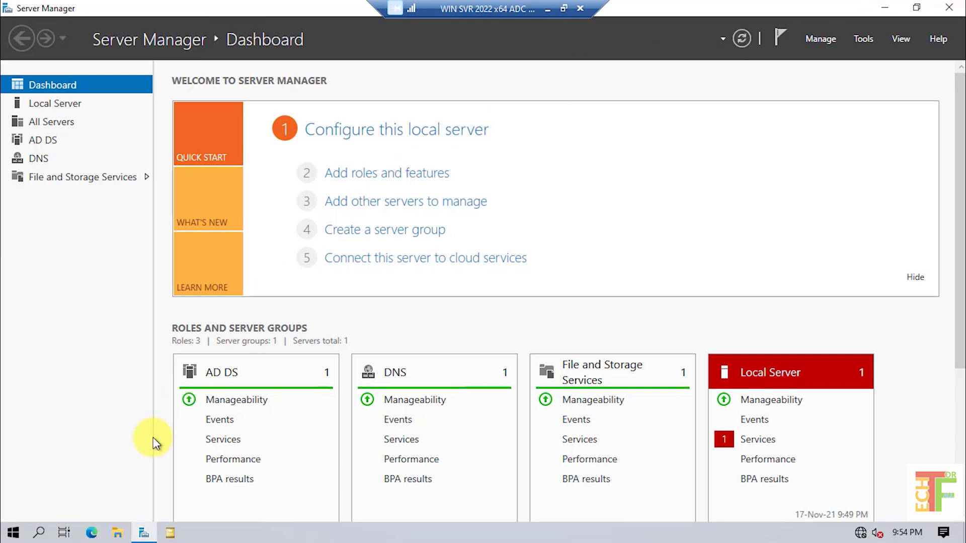
# Open PowerShell, try to register shmmgmt.dll with regsvr32, and dismiss the RegSvr32 dialog.
pyautogui.click(13, 533)
pyautogui.click(333, 168)
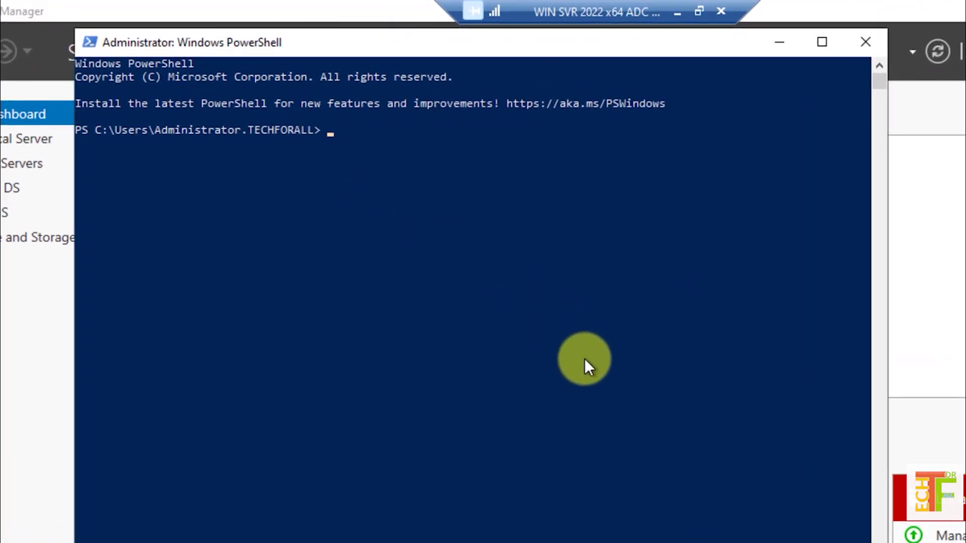
pyautogui.write('regsvr32 shm')
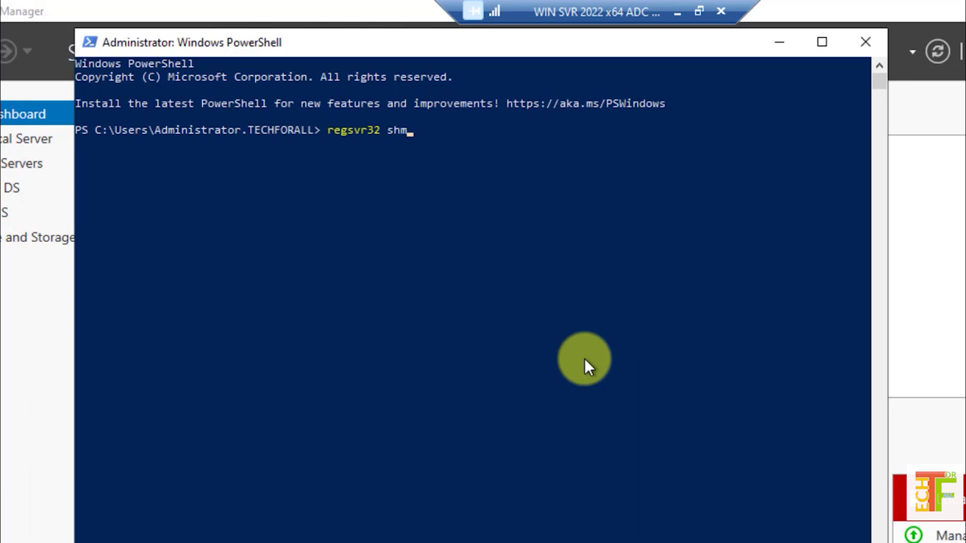
pyautogui.write('mgmt.dll')
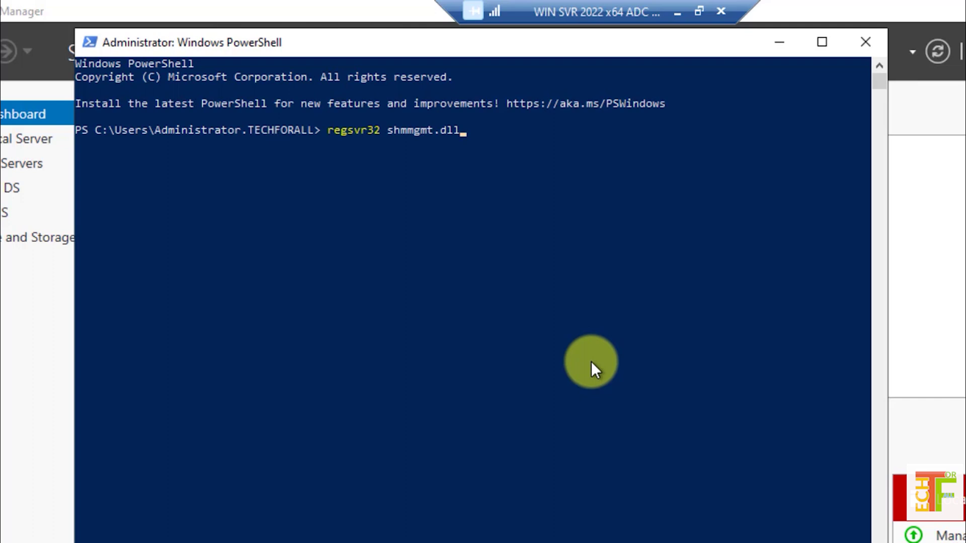
pyautogui.press('Return')
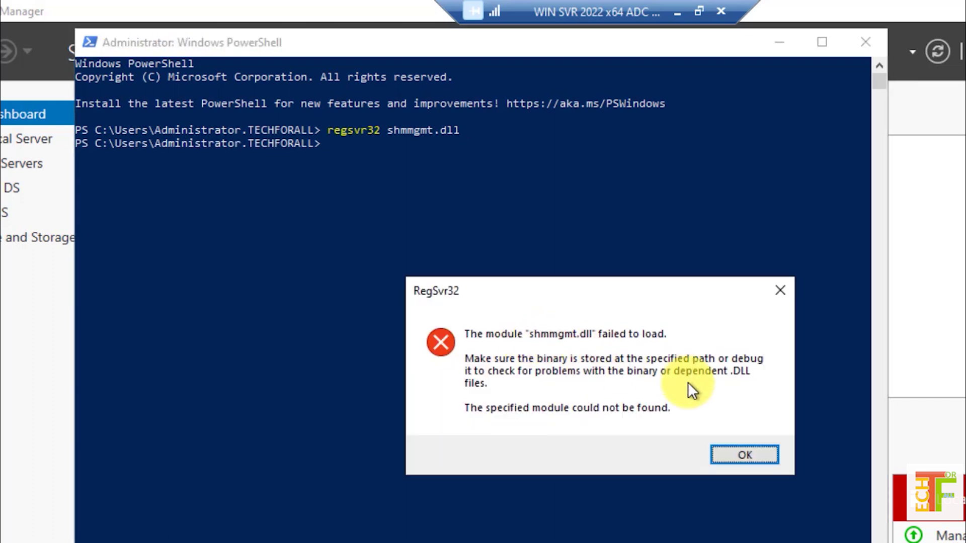
pyautogui.click(743, 458)
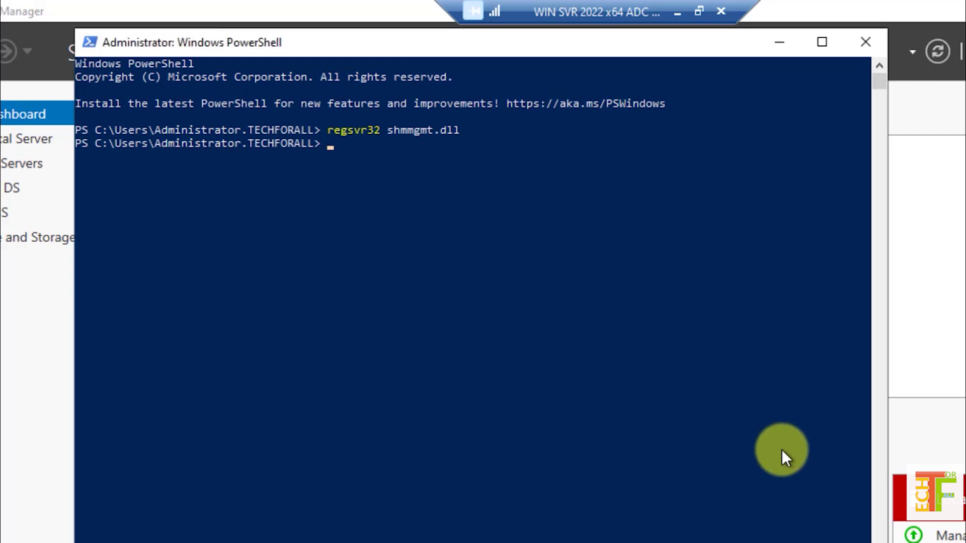
# Correct the recalled command to regsvr32 schmmgmt.dll, run it to register the schema management library, and dismiss the RegSvr32 dialog.
pyautogui.press('Up')
pyautogui.press('Left')
pyautogui.press('Left')
pyautogui.press('Left')
pyautogui.press('Left')
pyautogui.press('Left')
pyautogui.press('Left')
pyautogui.press('Left')
pyautogui.press('Left')
pyautogui.press('Left')
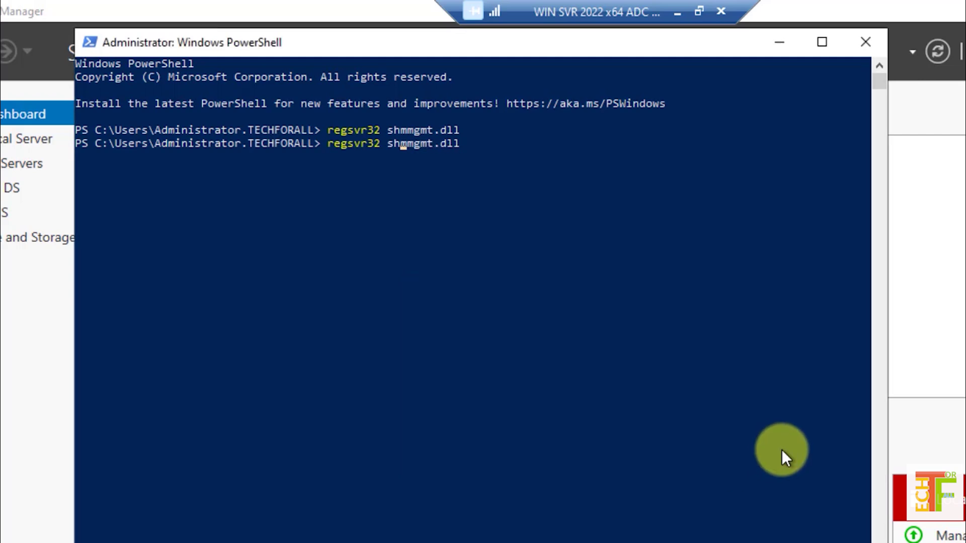
pyautogui.press('Left')
pyautogui.write('c')
pyautogui.press('Return')
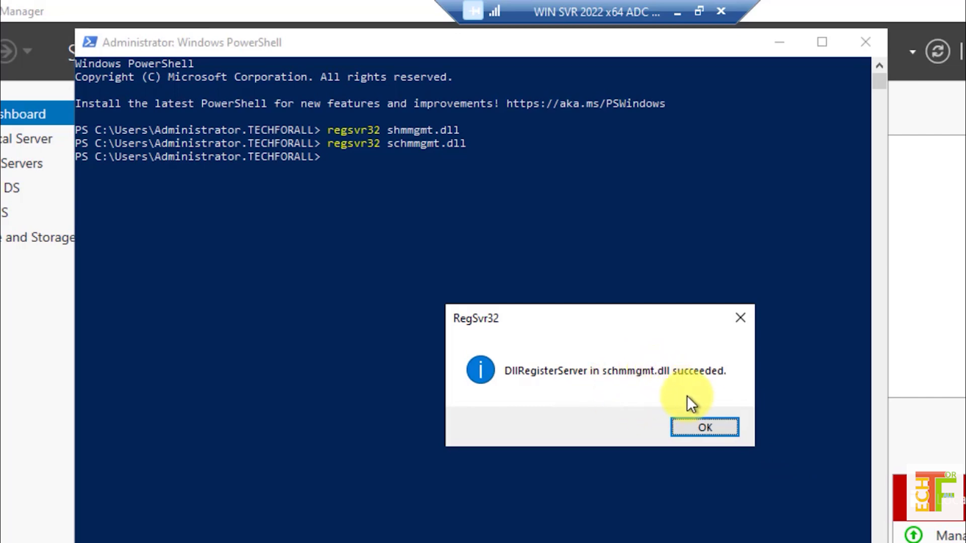
pyautogui.click(707, 428)
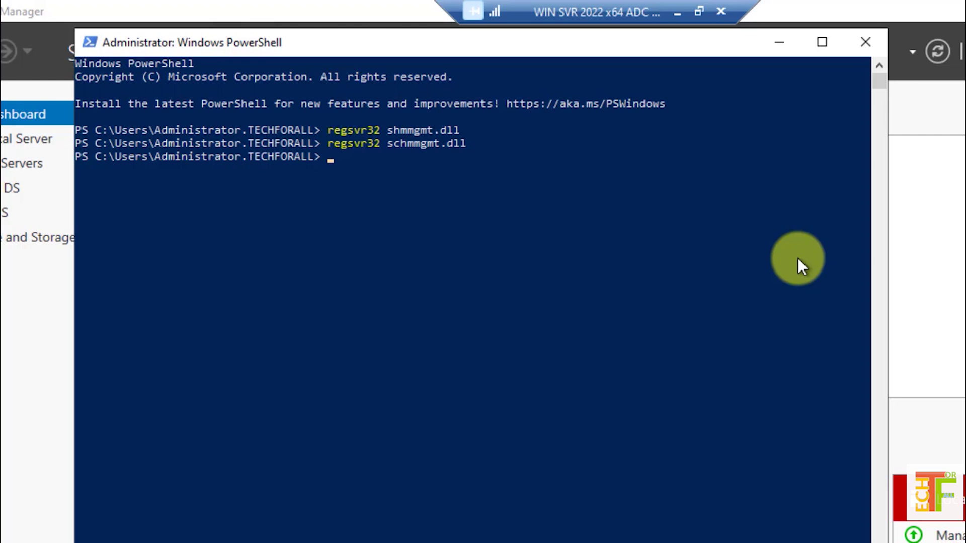
# Launch the Microsoft Management Console from PowerShell with mmc.exe and maximize its window.
pyautogui.write('mmc.exe')
pyautogui.press('Return')
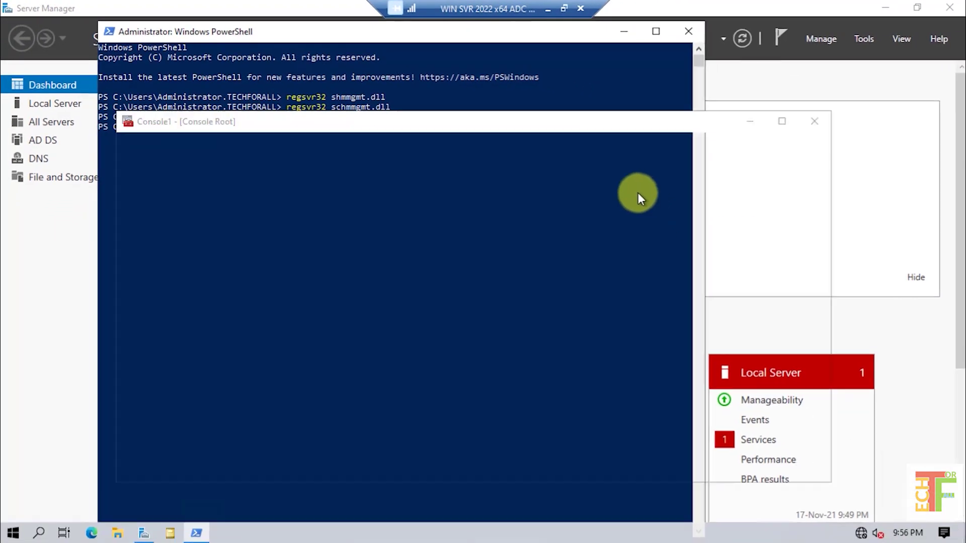
pyautogui.click(778, 122)
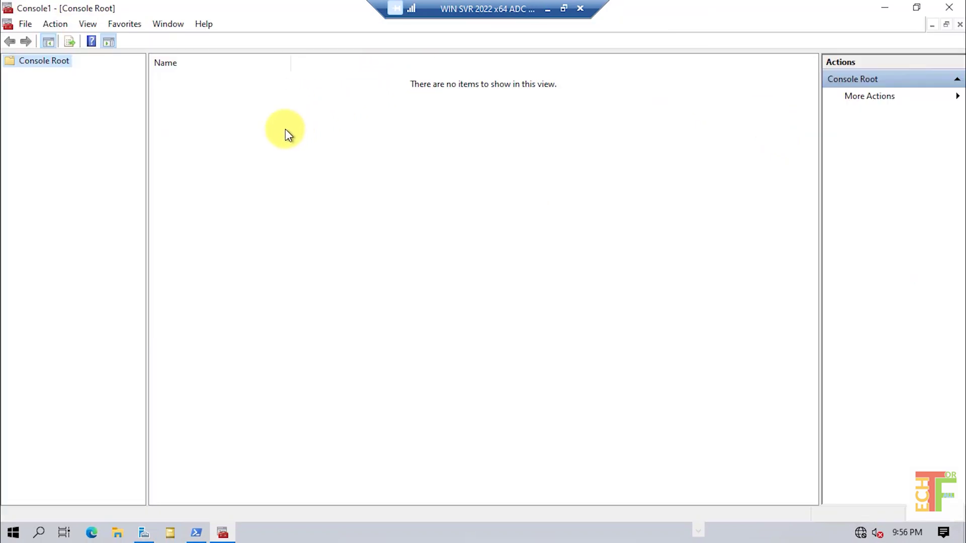
# Add the Active Directory Schema snap-in to the empty console.
pyautogui.click(26, 24)
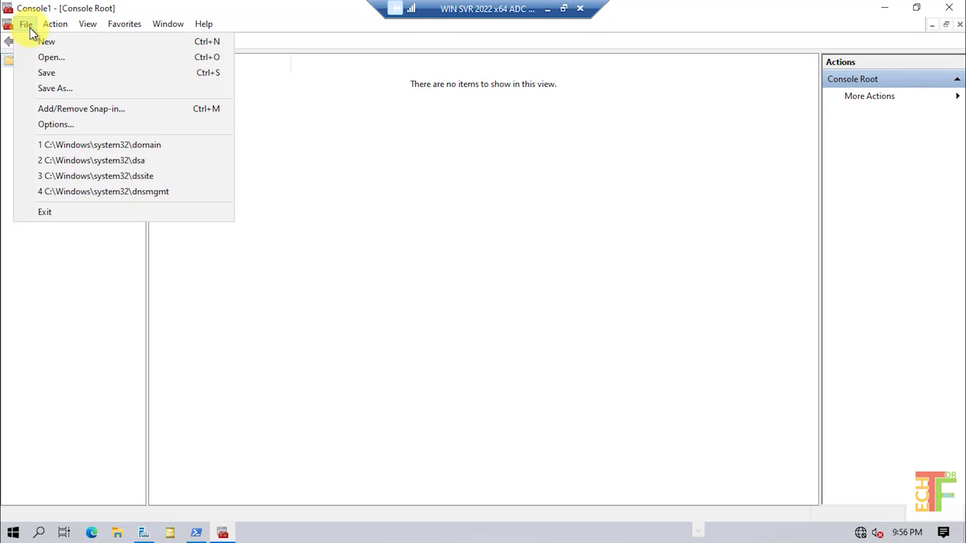
pyautogui.click(80, 111)
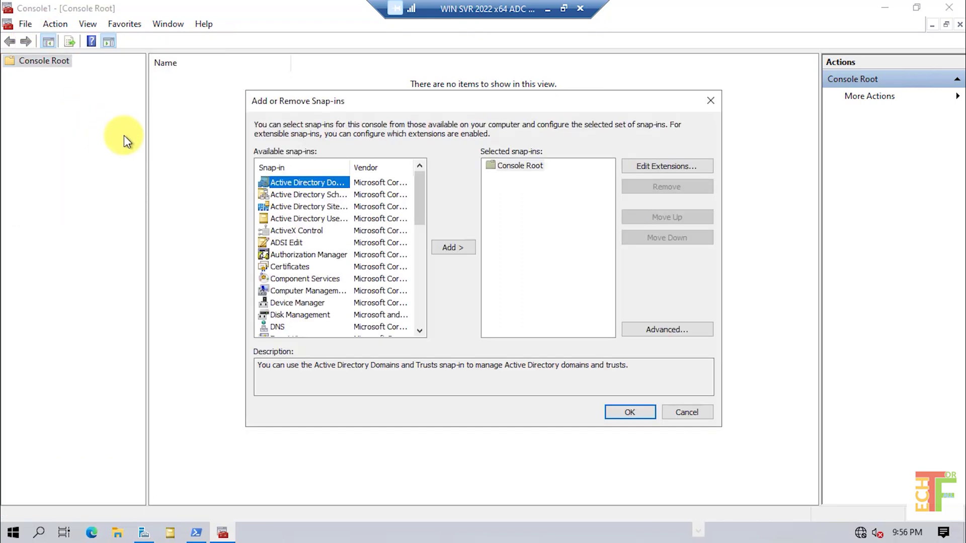
pyautogui.moveTo(348, 167); pyautogui.dragTo(380, 167)
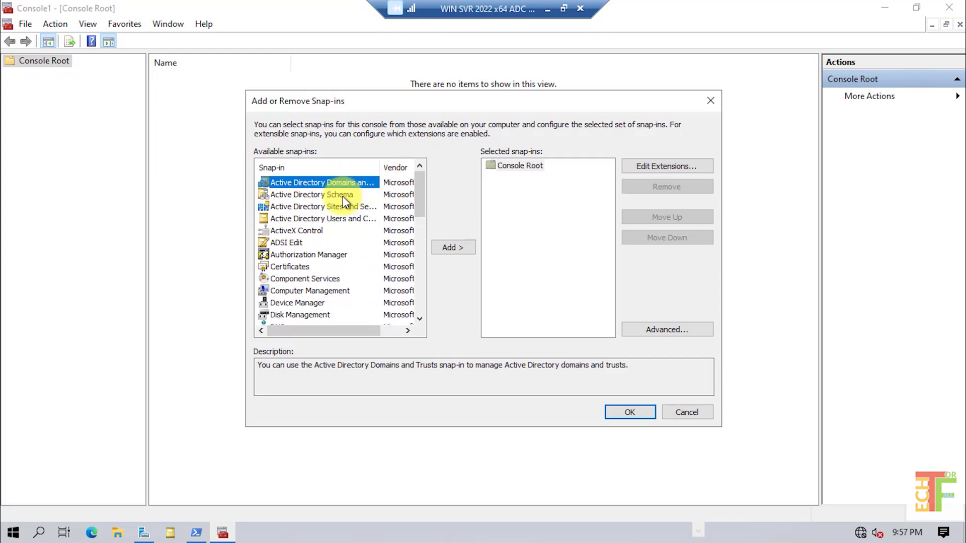
pyautogui.click(344, 196)
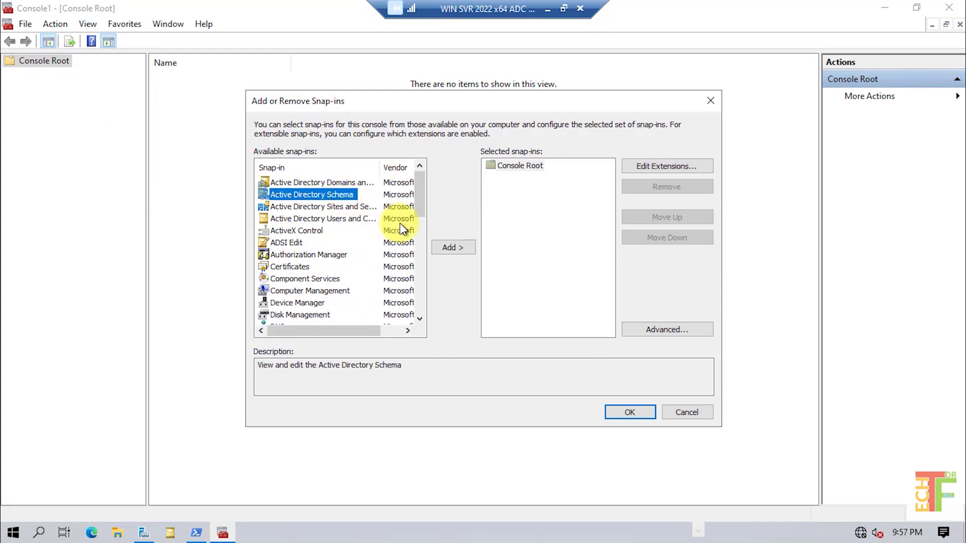
pyautogui.click(453, 248)
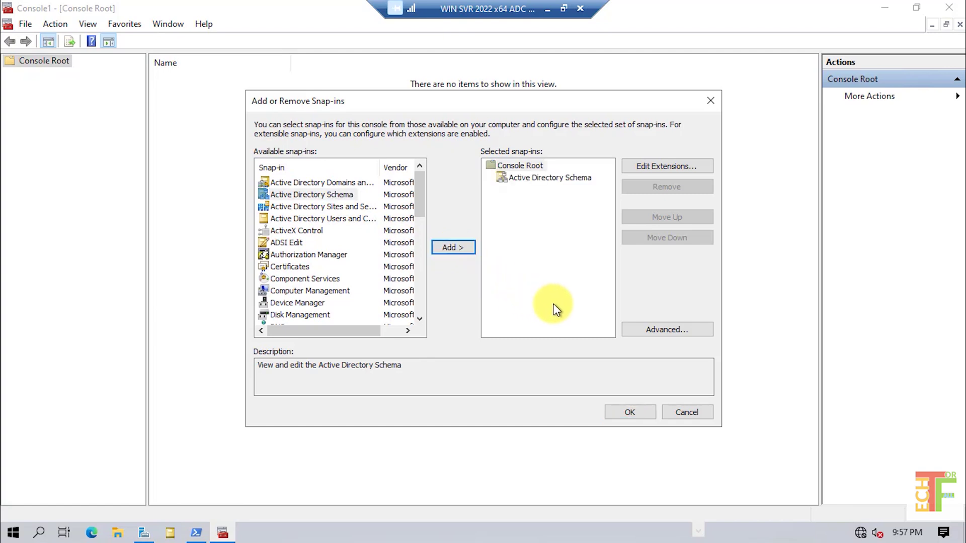
pyautogui.click(639, 416)
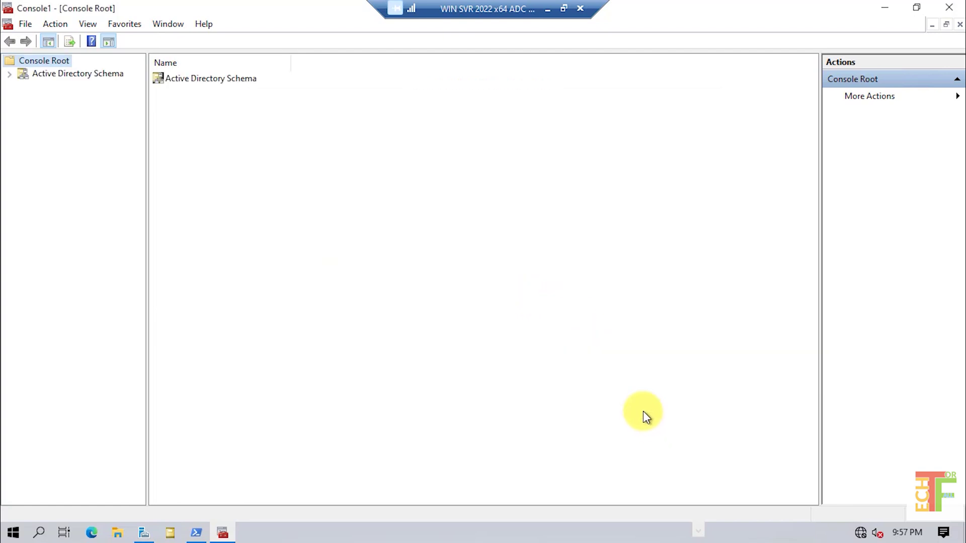
# Expand Active Directory Schema, change its directory server to TFA-ADC.techforall.com, and acknowledge the schema operations master notice.
pyautogui.click(9, 74)
pyautogui.rightClick(68, 76)
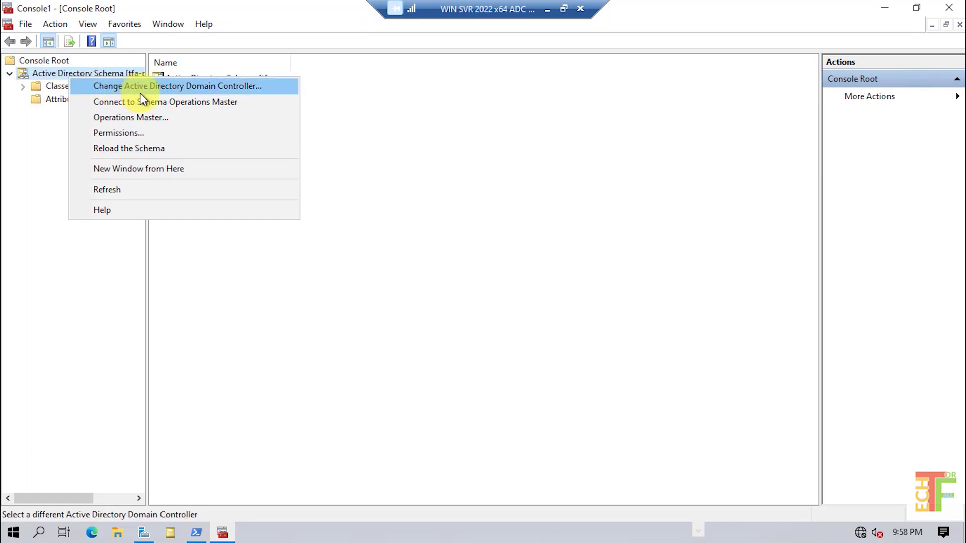
pyautogui.click(189, 86)
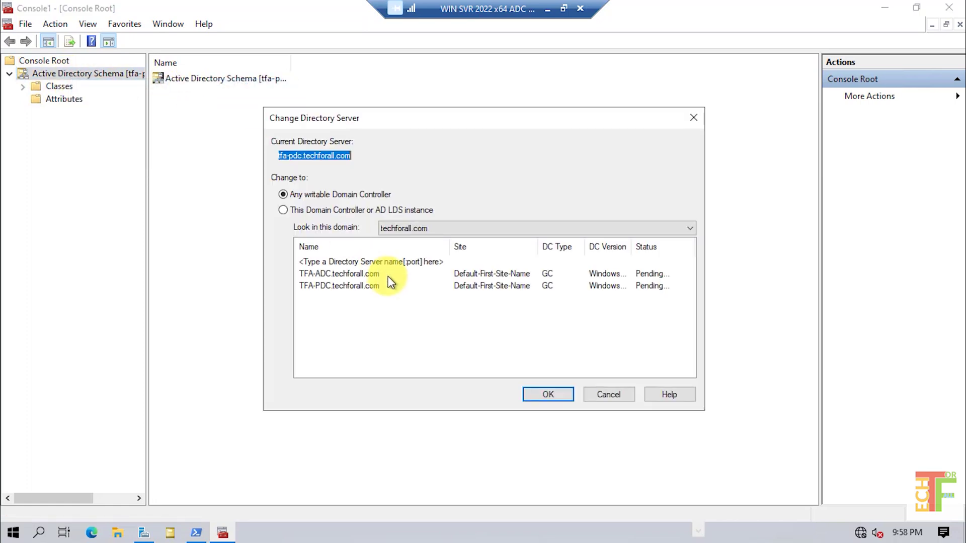
pyautogui.click(345, 275)
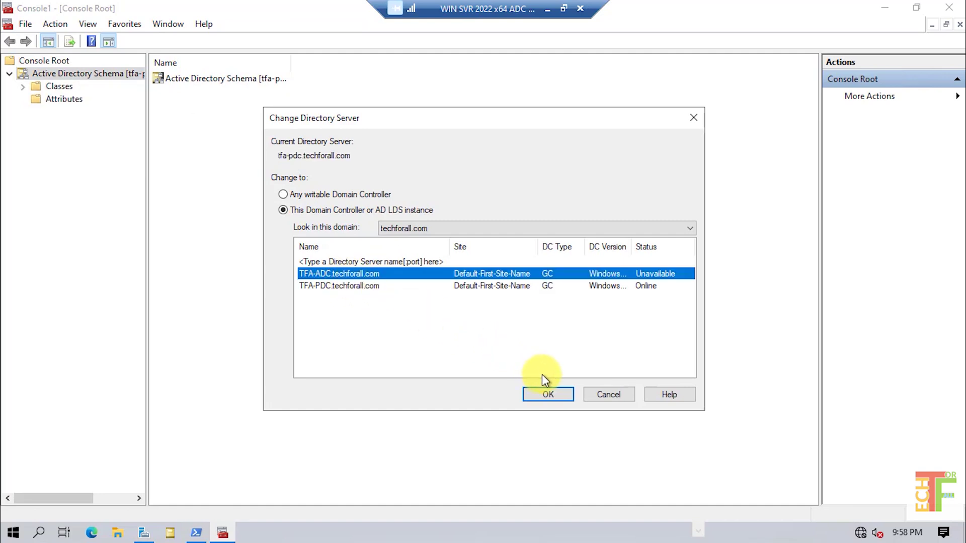
pyautogui.click(559, 394)
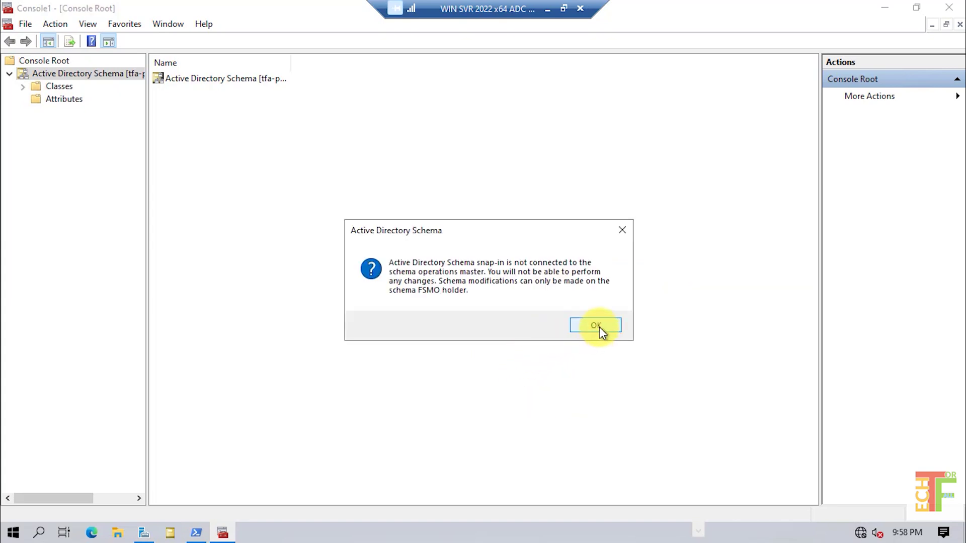
pyautogui.click(598, 325)
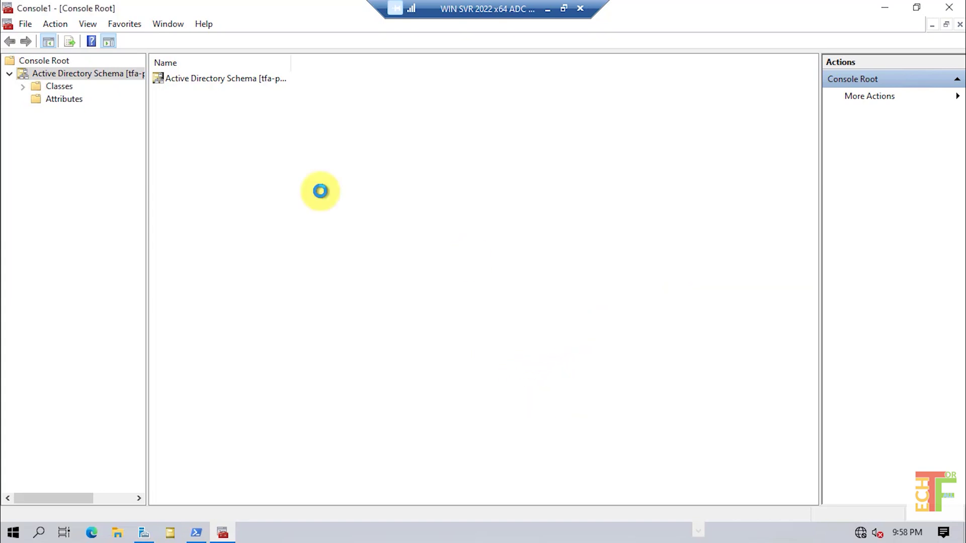
# Transfer the schema master role to TFA-ADC.techforall.com, confirm the operations master change, and close the Change Schema Master dialog.
pyautogui.rightClick(79, 73)
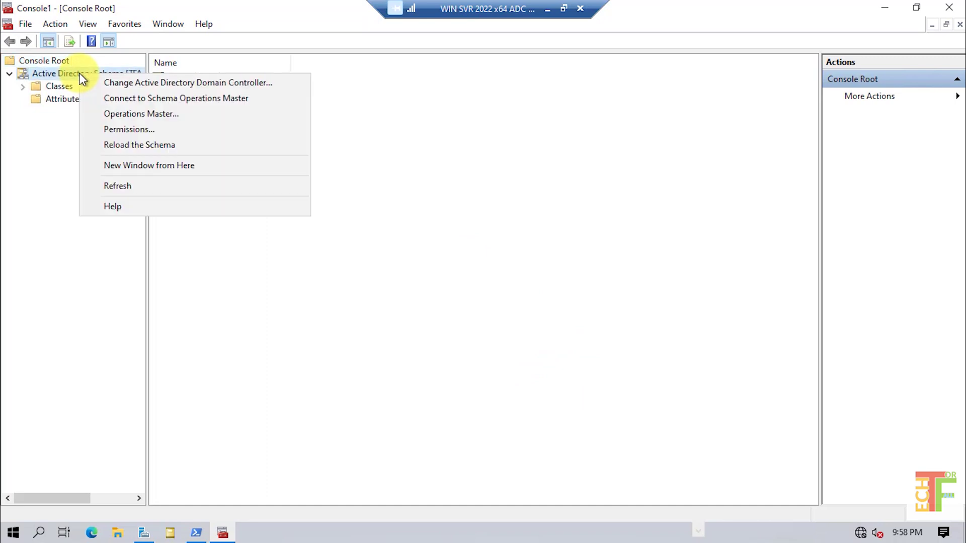
pyautogui.click(124, 116)
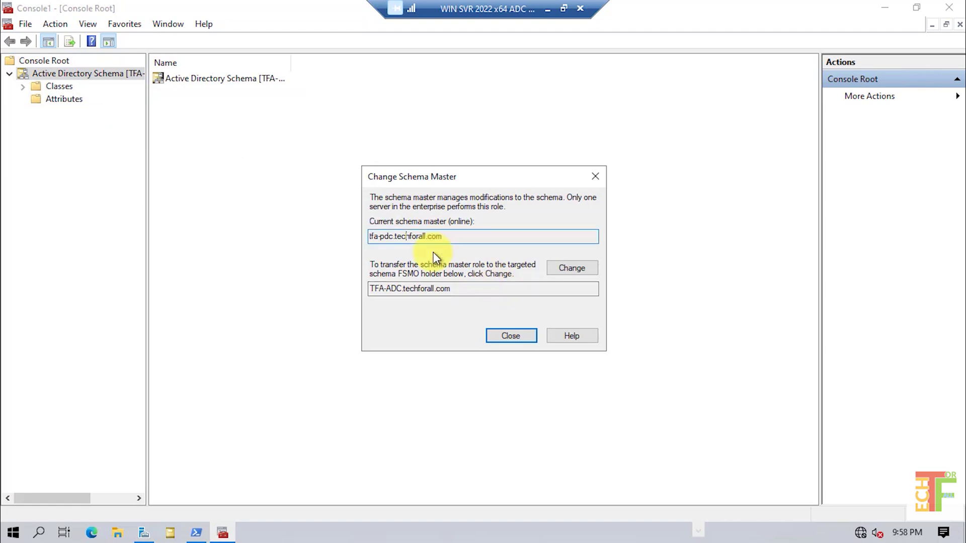
pyautogui.moveTo(394, 237); pyautogui.dragTo(385, 238)
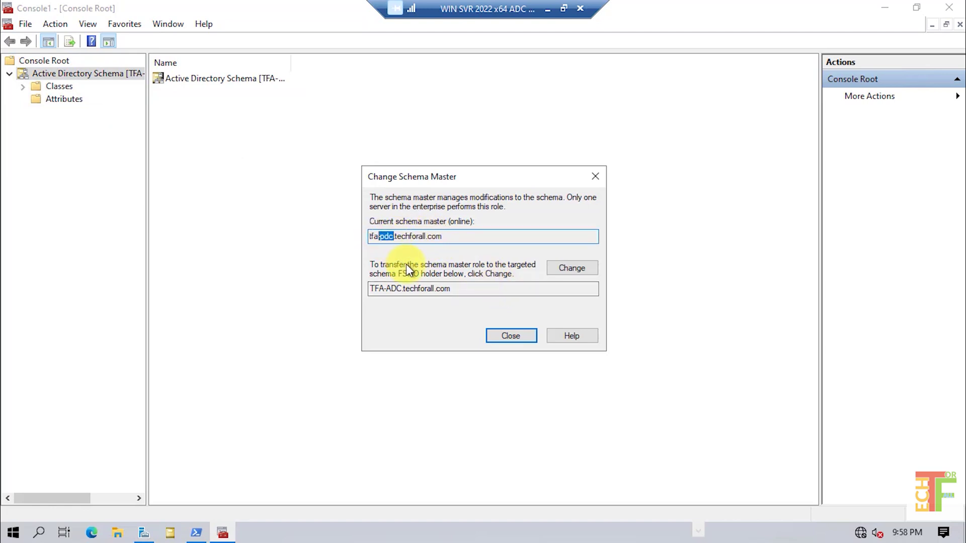
pyautogui.moveTo(402, 289); pyautogui.dragTo(415, 288)
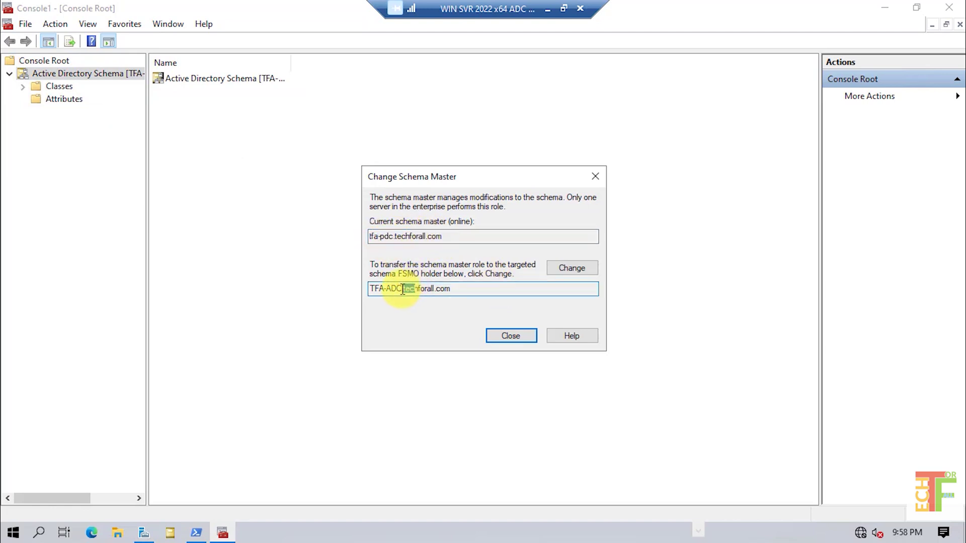
pyautogui.click(573, 271)
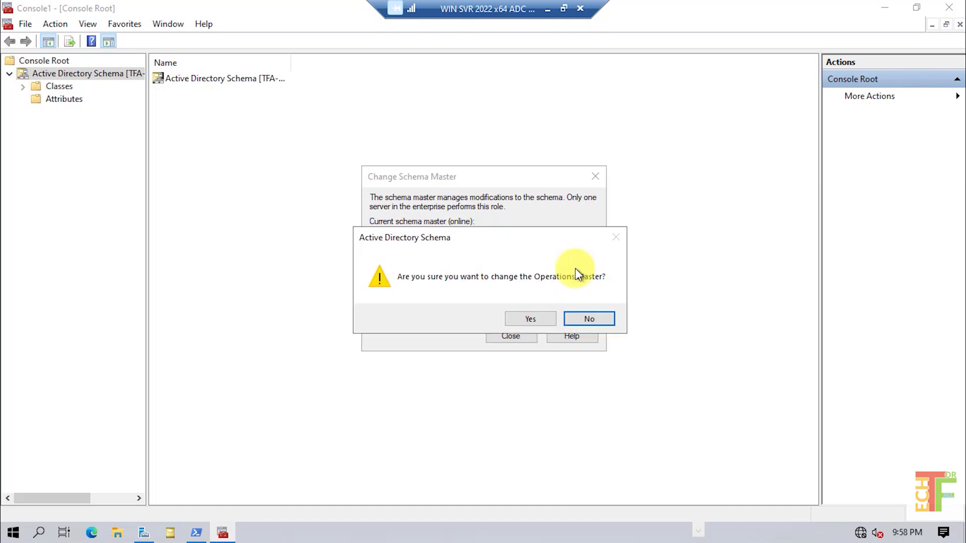
pyautogui.click(536, 319)
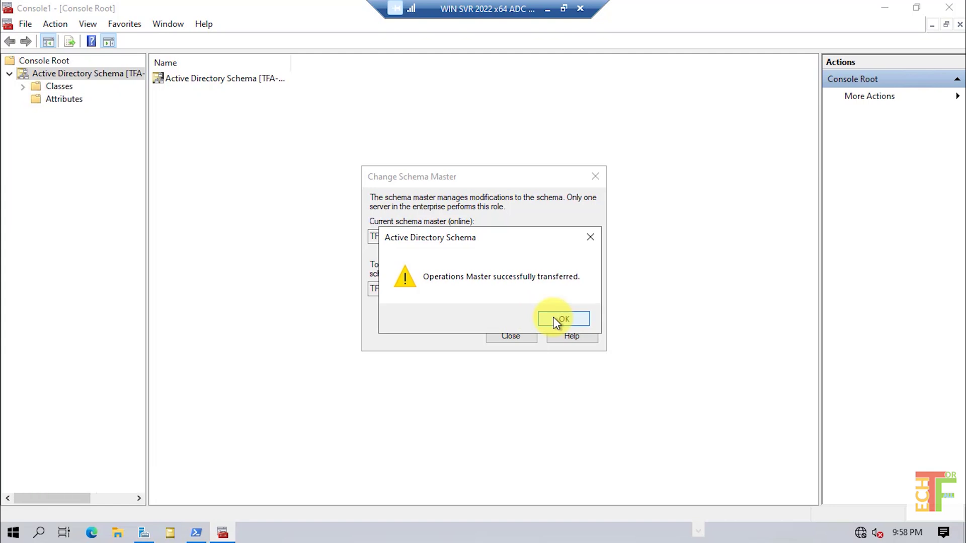
pyautogui.click(556, 319)
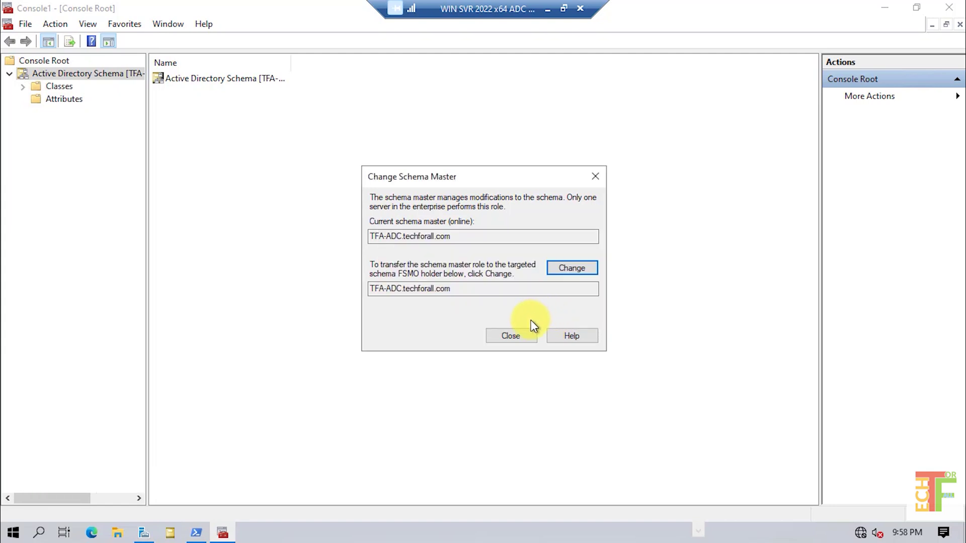
pyautogui.click(524, 340)
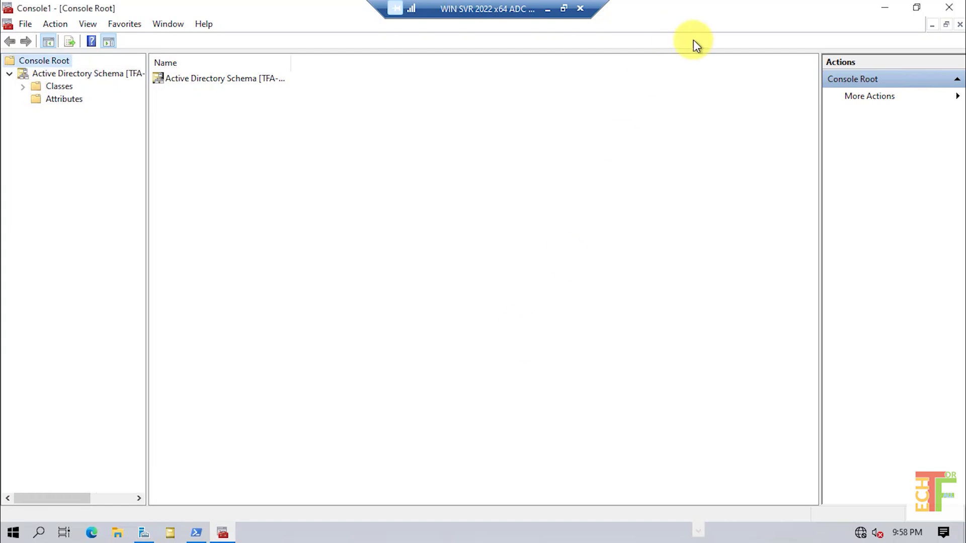
# Close the Console1 management console without saving its settings.
pyautogui.click(948, 7)
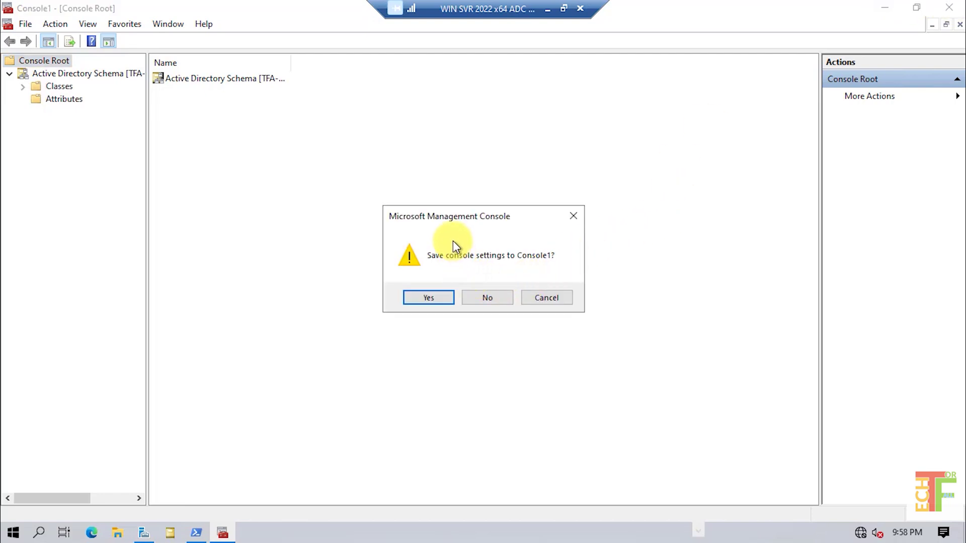
pyautogui.click(434, 298)
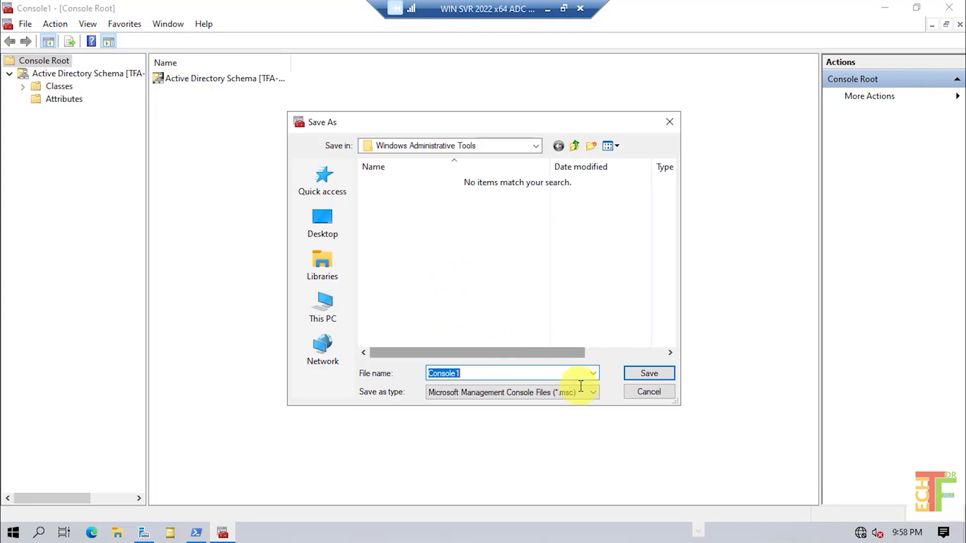
pyautogui.click(645, 393)
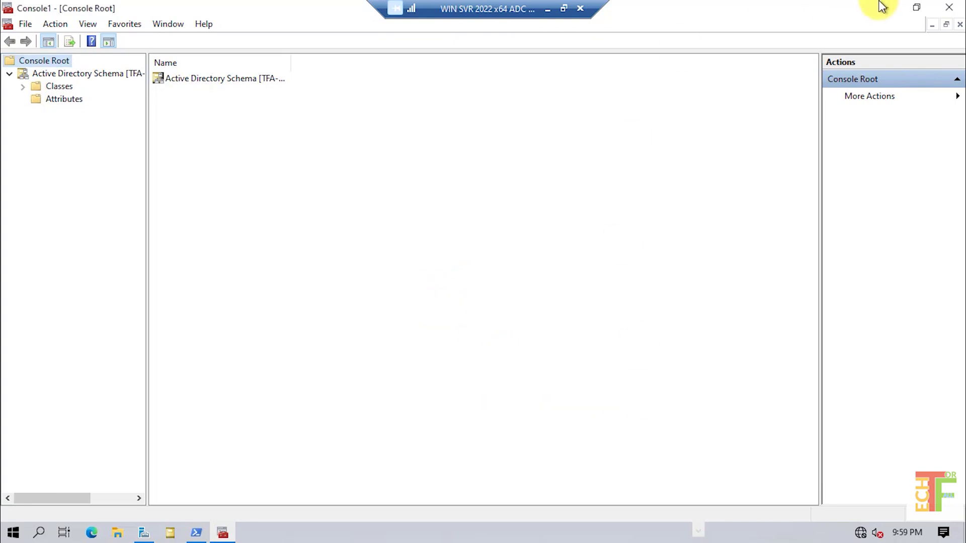
pyautogui.click(947, 7)
pyautogui.click(486, 298)
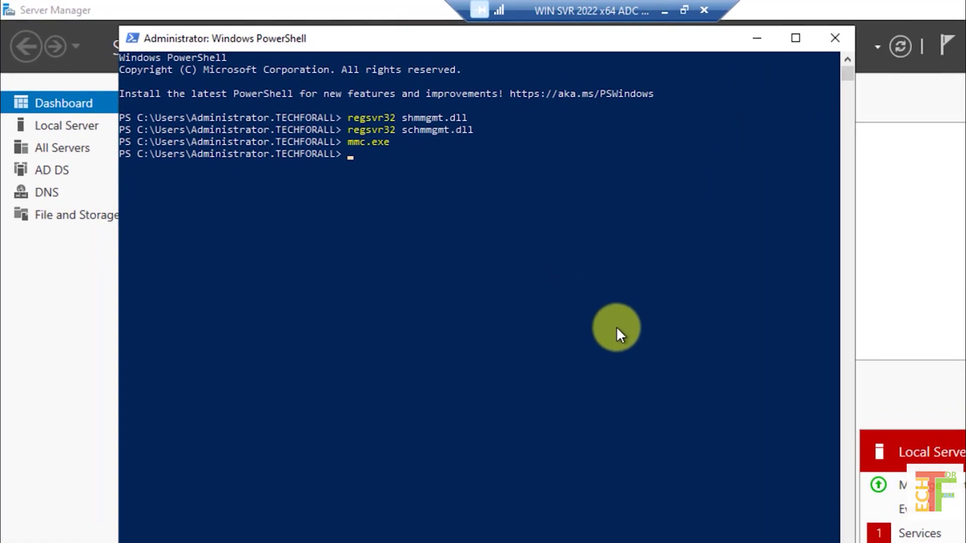
# Clear the PowerShell screen and run netdom query fsmo to check which server holds each FSMO role.
pyautogui.write('cls')
pyautogui.press('Return')
pyautogui.write('net')
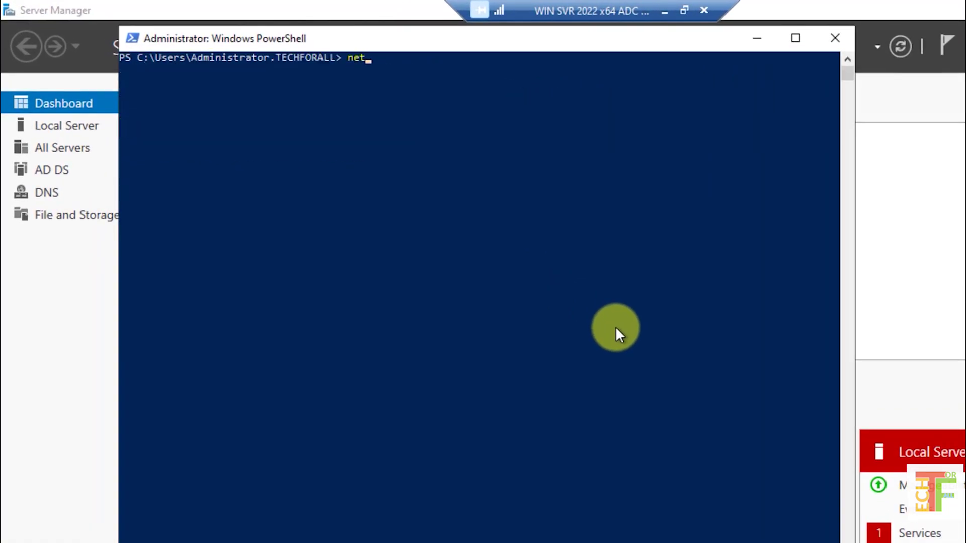
pyautogui.write('dom query fsmo')
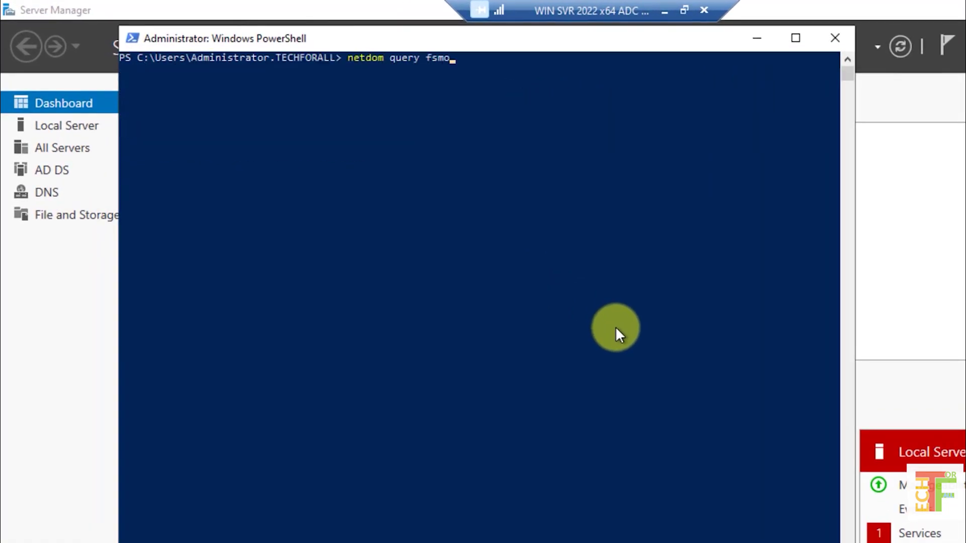
pyautogui.press('Return')
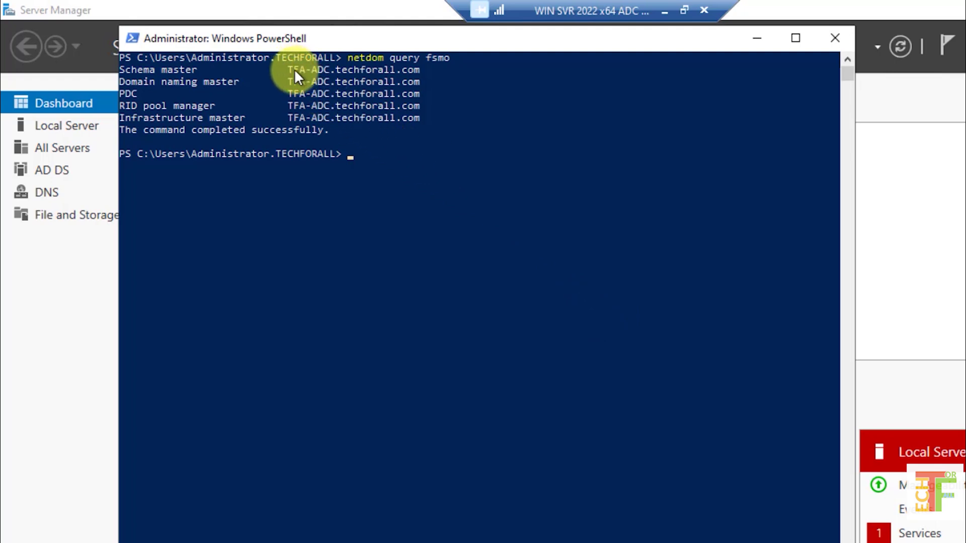
pyautogui.moveTo(294, 68); pyautogui.dragTo(417, 119)
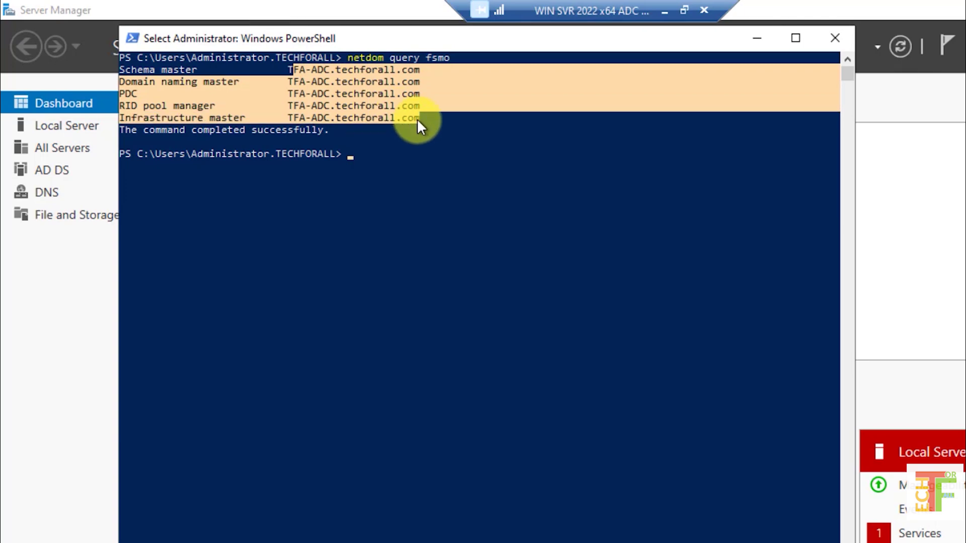
pyautogui.click(418, 117)
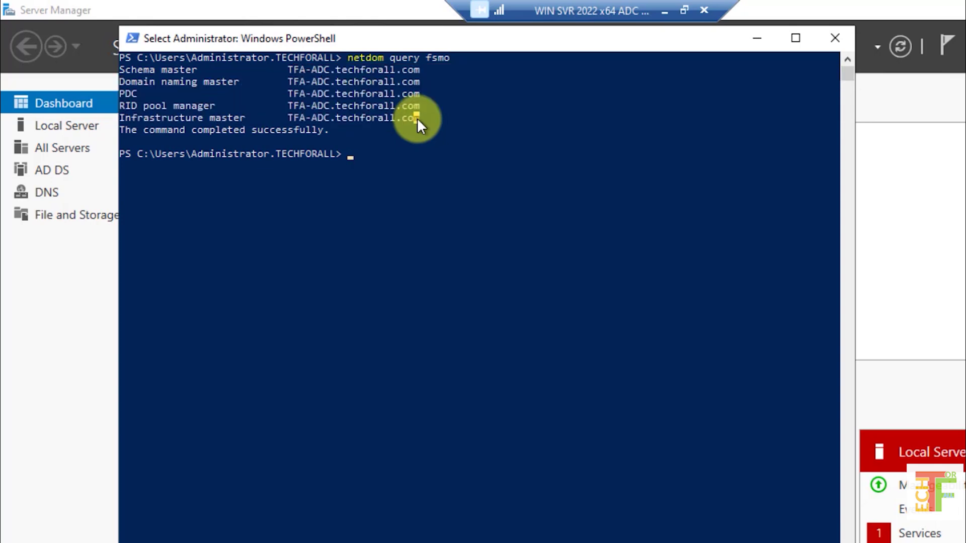
pyautogui.rightClick(417, 117)
# Clear and maximize the PowerShell window, and run repadmin /showrepl to check the inbound replication status.
pyautogui.write('cls')
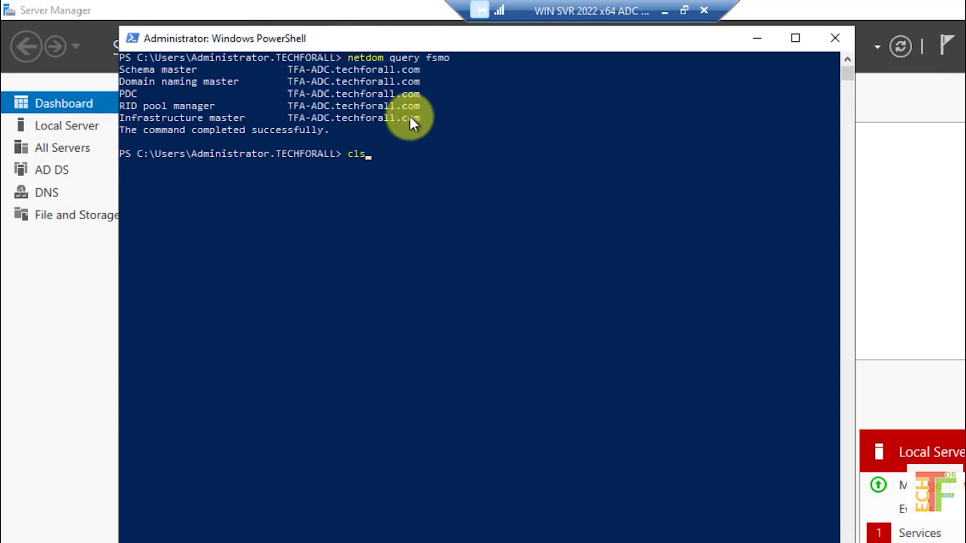
pyautogui.press('Return')
pyautogui.press('super+Up')
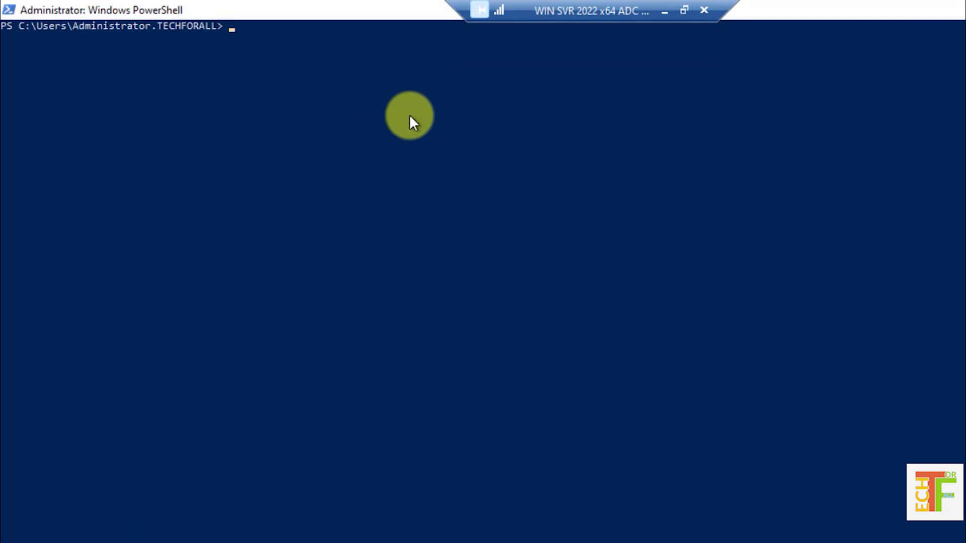
pyautogui.press('Return')
pyautogui.press('Return')
pyautogui.press('Return')
pyautogui.write('repadmin ')
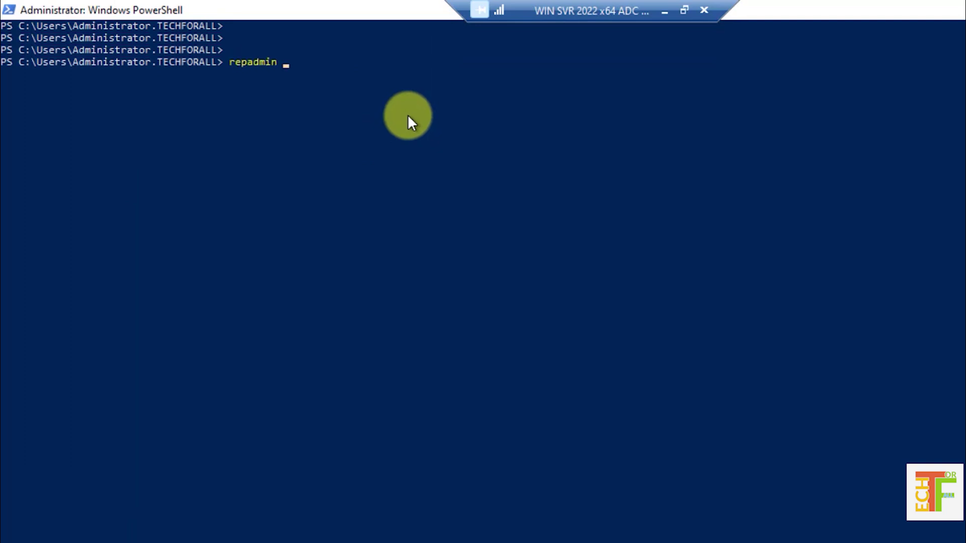
pyautogui.write('/showrepl')
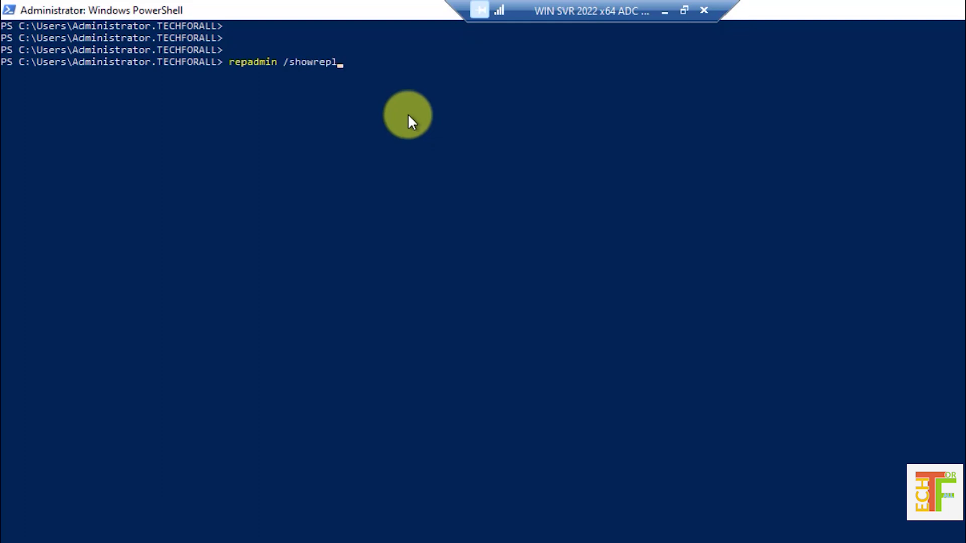
pyautogui.press('Return')
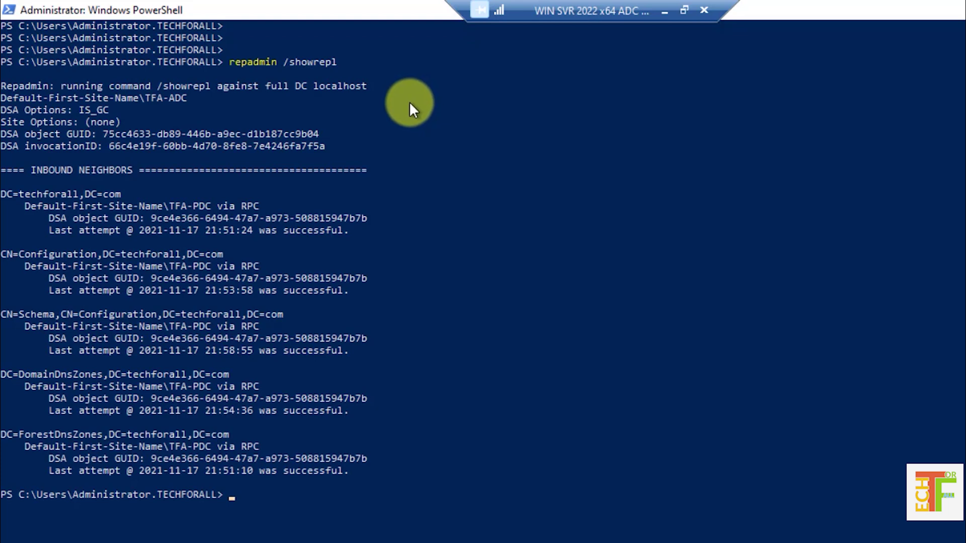
# Run repadmin /replsummary to review the replication summary of the domain controllers.
pyautogui.write('repadmin ')
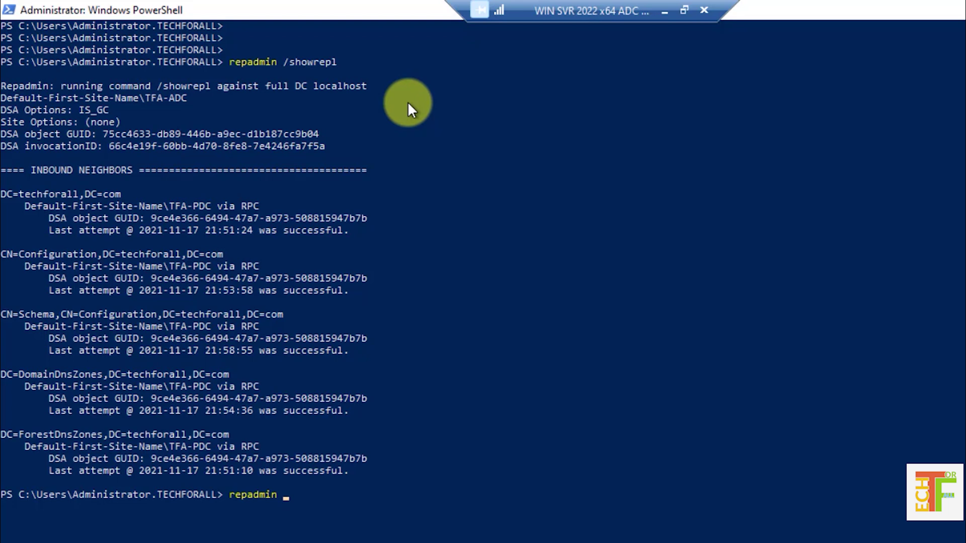
pyautogui.write('/replsummary')
pyautogui.press('Return')
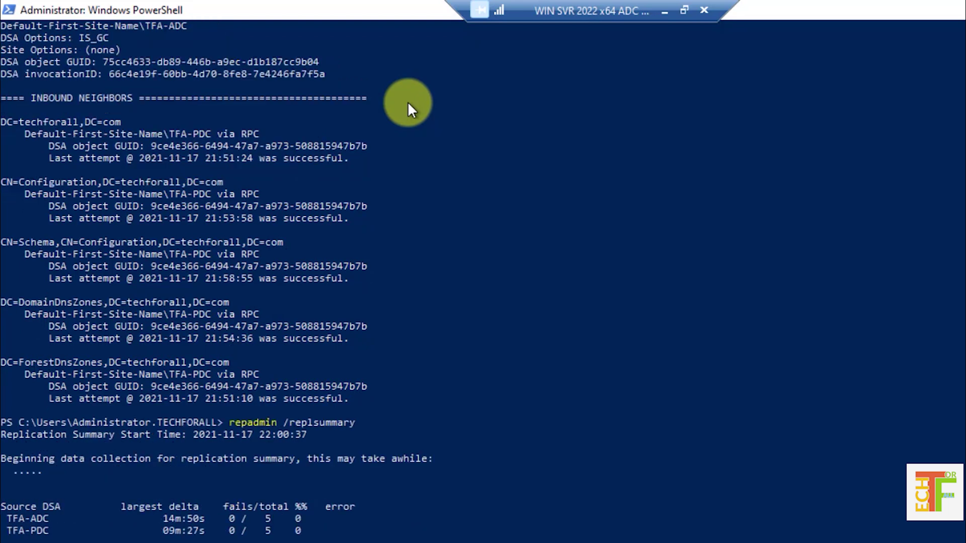